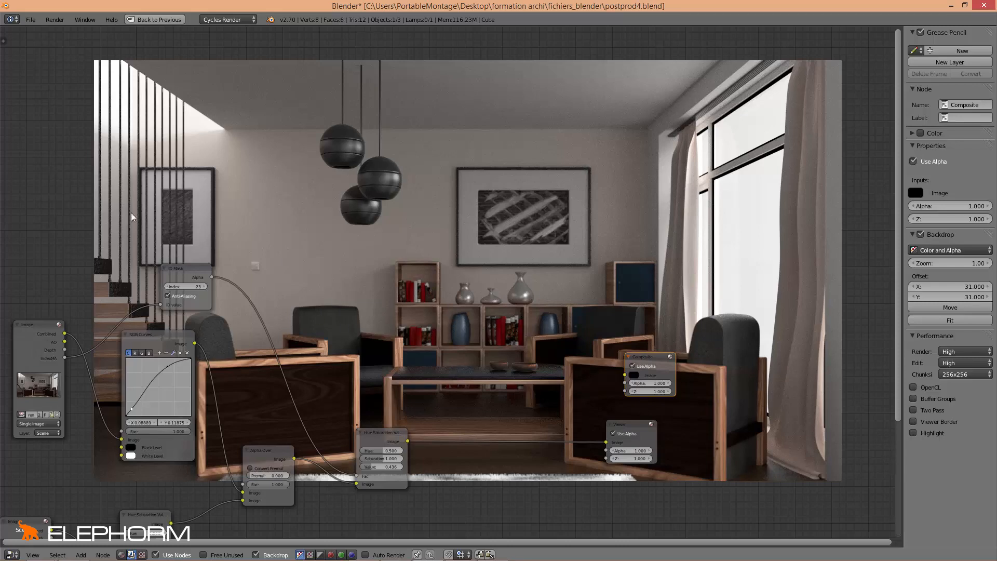
# Add a ColorRamp converter node to the compositing node tree, above the existing colour-correction nodes.
pyautogui.scroll(2, 467, 356)
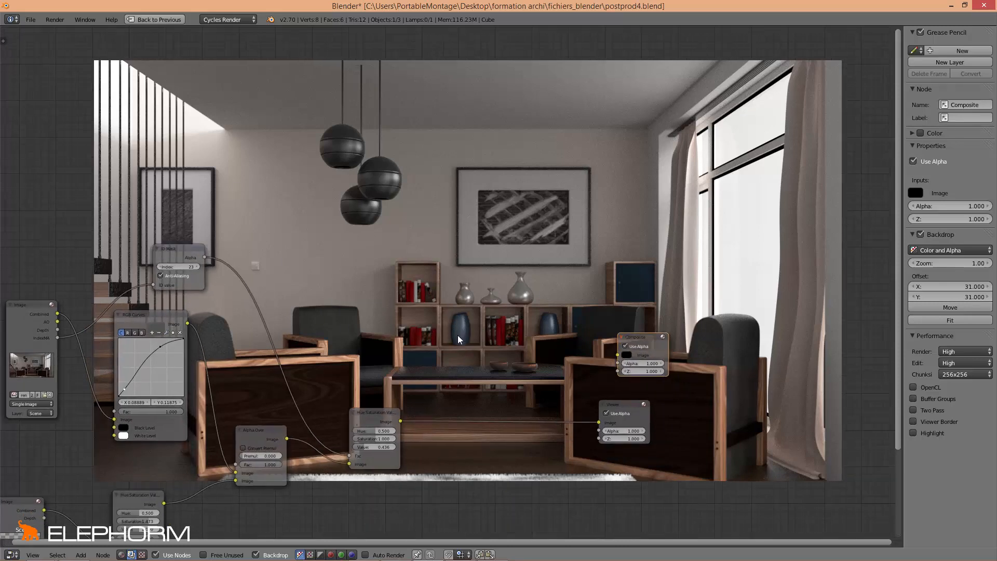
pyautogui.scroll(-4, 452, 341)
pyautogui.moveTo(418, 337); pyautogui.dragTo(494, 329, button='middle')
pyautogui.scroll(1, 296, 318)
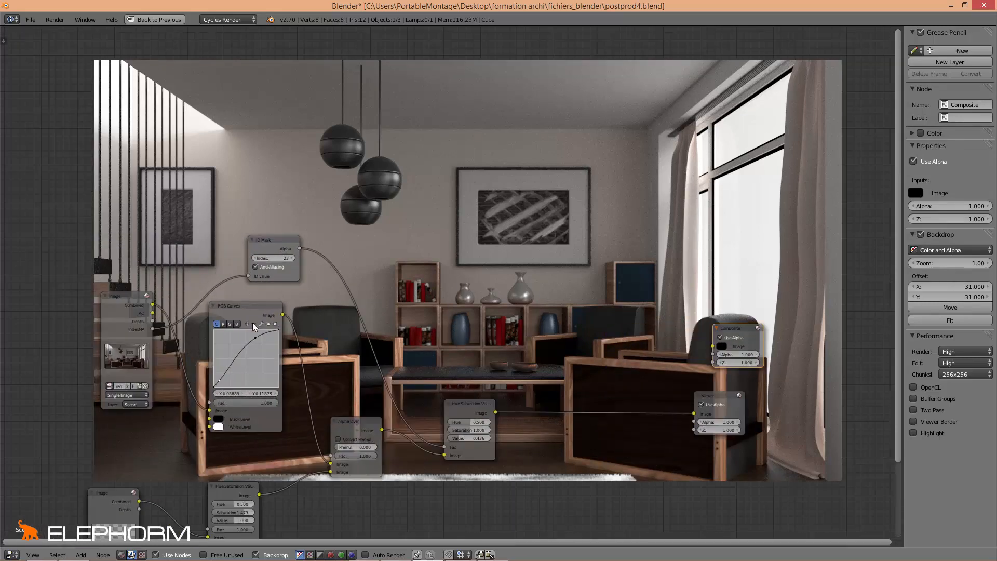
pyautogui.click(133, 312)
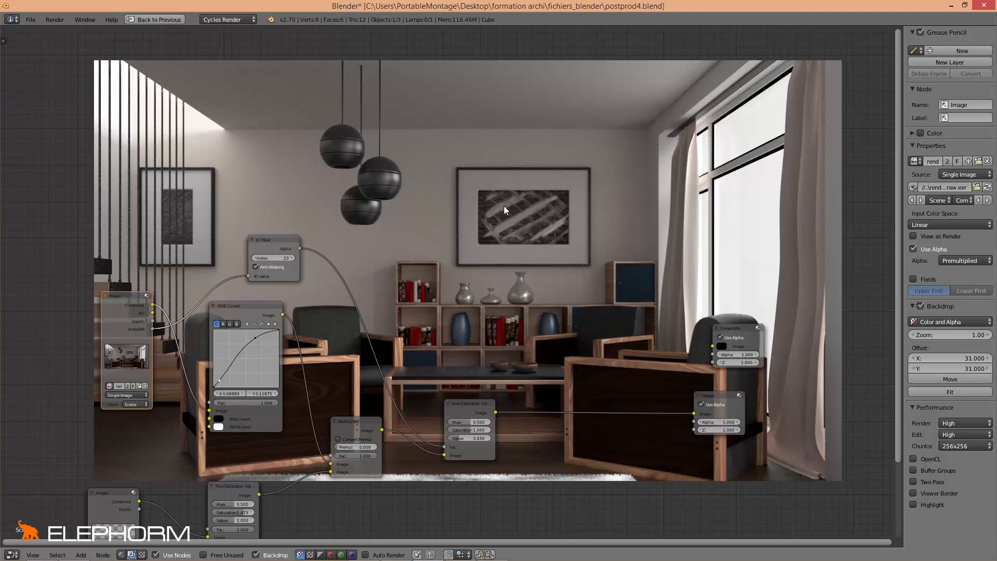
pyautogui.hotkey('shift', 'a')
pyautogui.moveTo(490, 234)
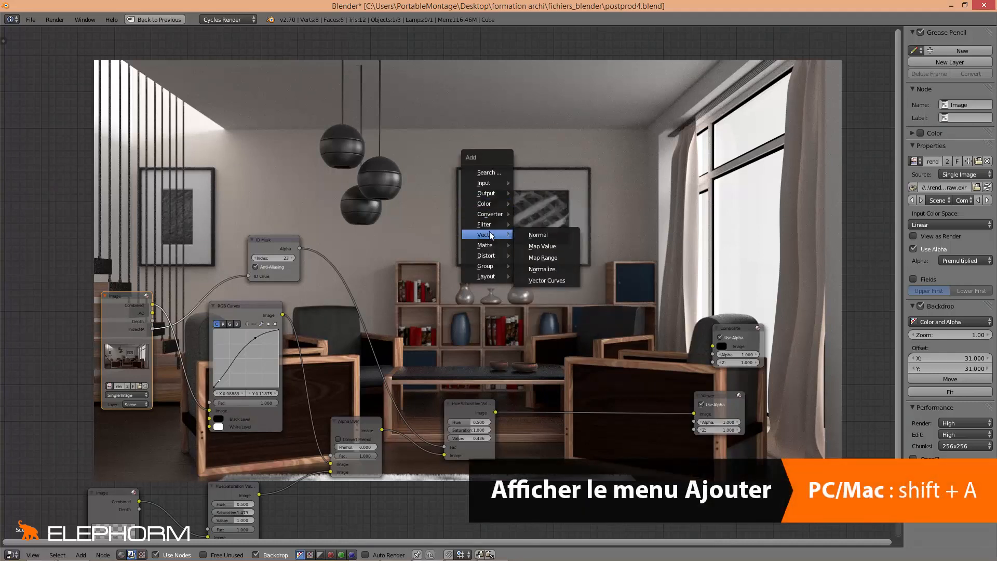
pyautogui.moveTo(491, 214)
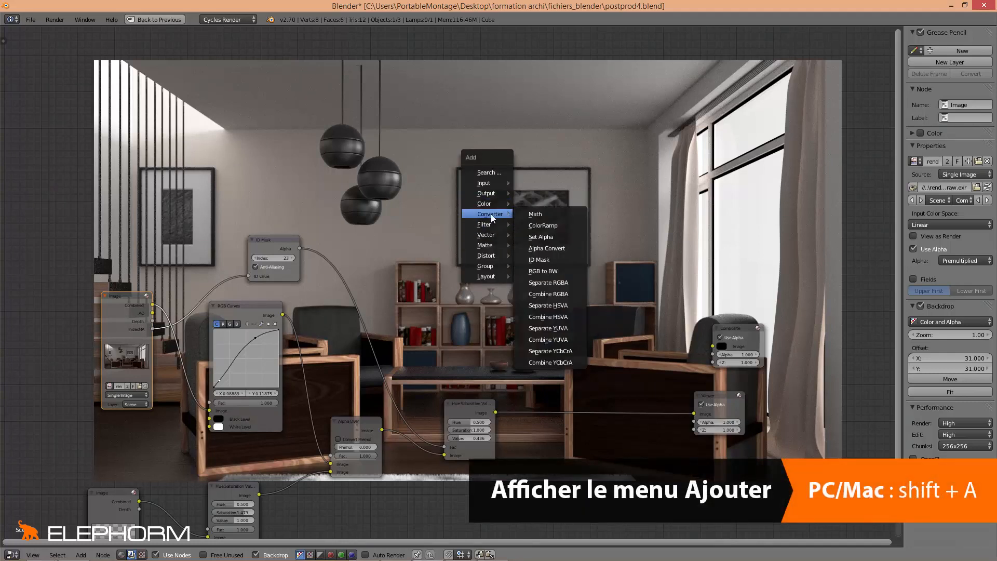
pyautogui.click(556, 225)
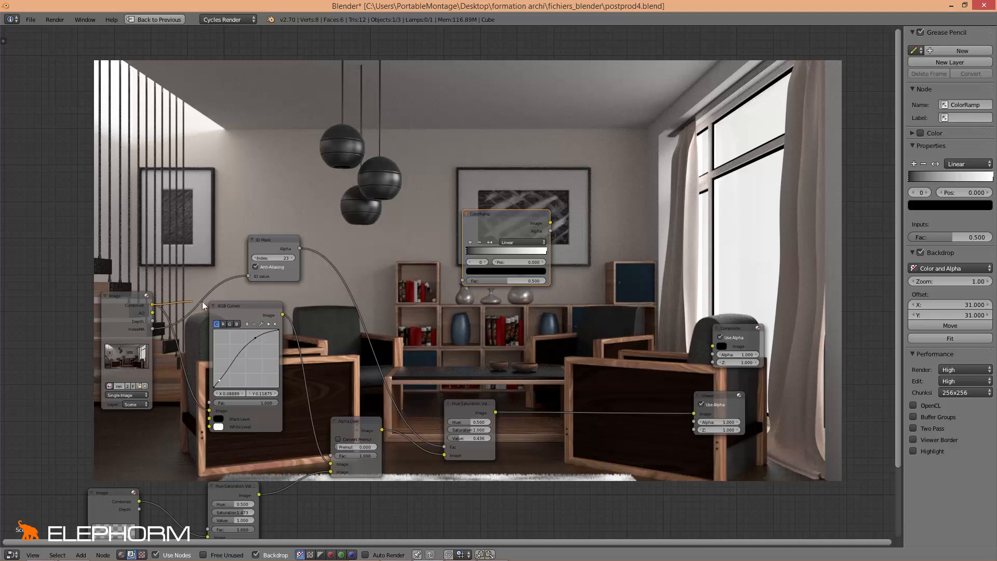
# Link the render Image node's Combined output to the ColorRamp's Fac input, and the ColorRamp's Image output to the Viewer.
pyautogui.moveTo(201, 301); pyautogui.dragTo(462, 280)
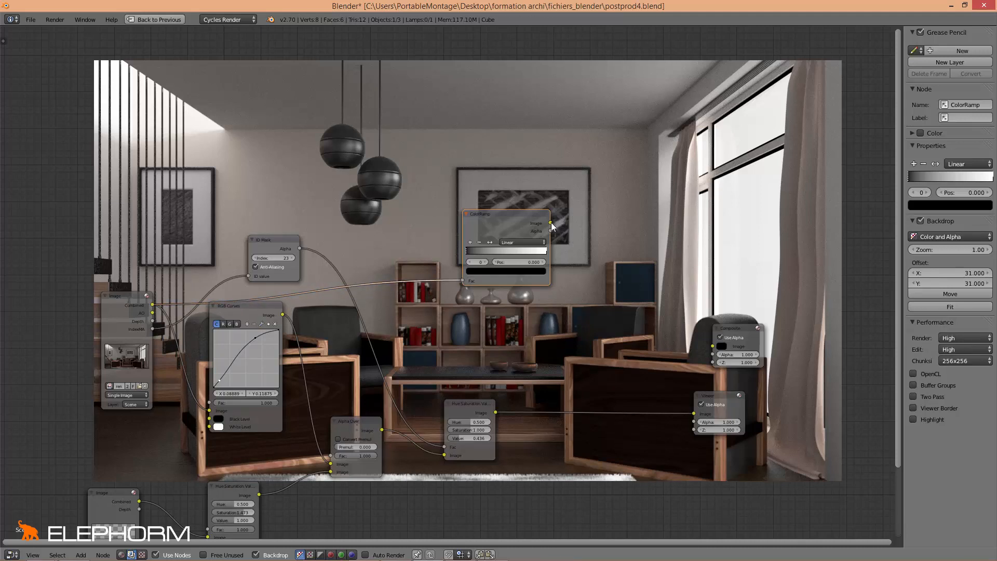
pyautogui.moveTo(551, 223); pyautogui.dragTo(701, 224)
pyautogui.moveTo(529, 279); pyautogui.dragTo(457, 347, button='middle')
pyautogui.scroll(2, 457, 346)
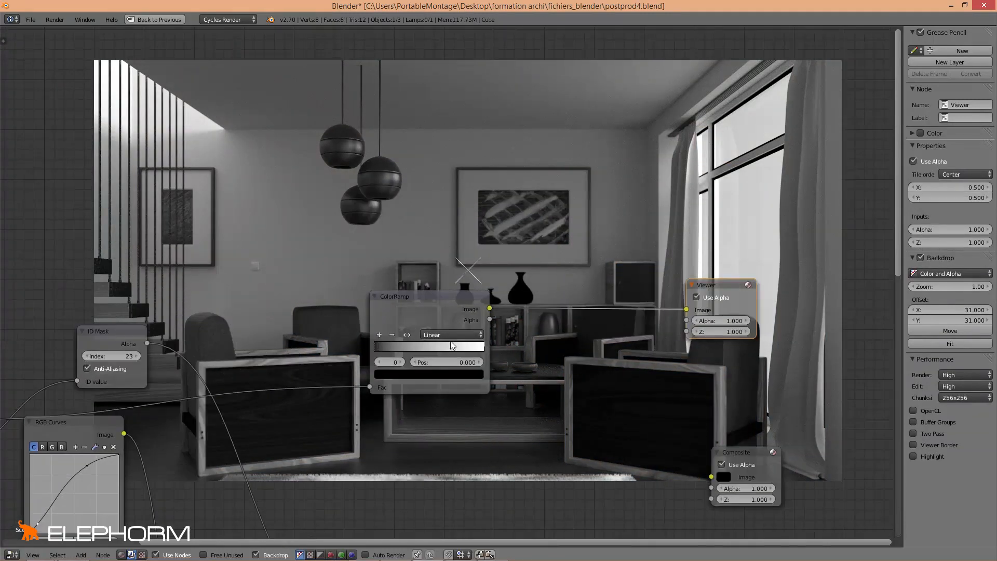
# Move the ColorRamp's black stop to position 0.576 to isolate the brightest areas of the render.
pyautogui.moveTo(466, 311); pyautogui.dragTo(510, 359, button='middle')
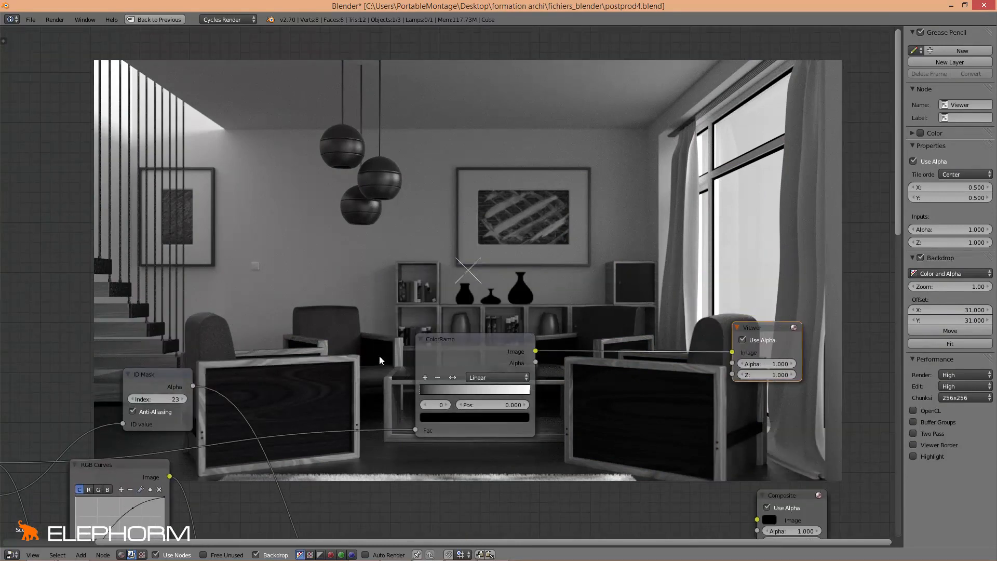
pyautogui.scroll(3, 380, 360)
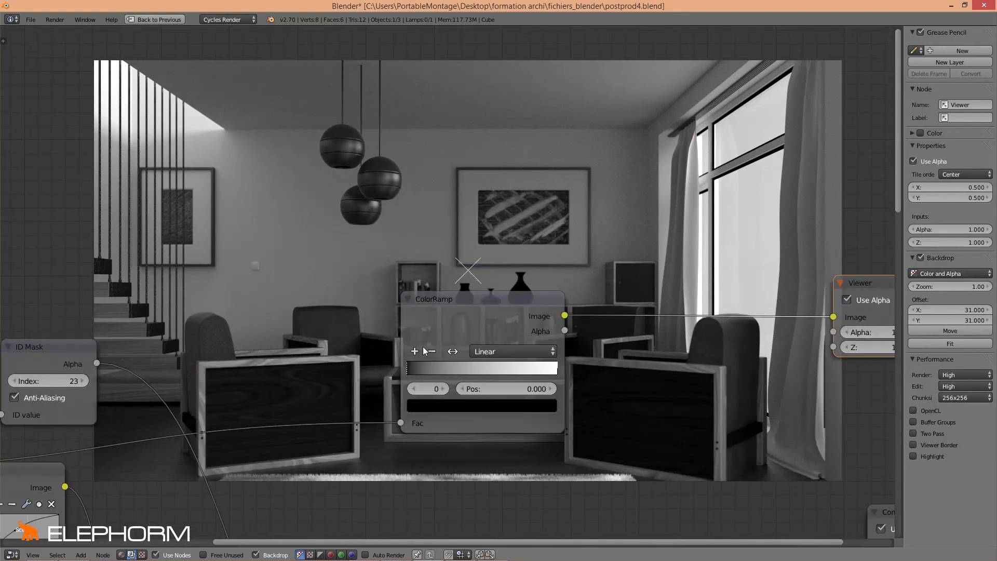
pyautogui.moveTo(413, 369)
pyautogui.mouseDown()
pyautogui.moveTo(431, 369)
pyautogui.moveTo(415, 369)
pyautogui.mouseUp()
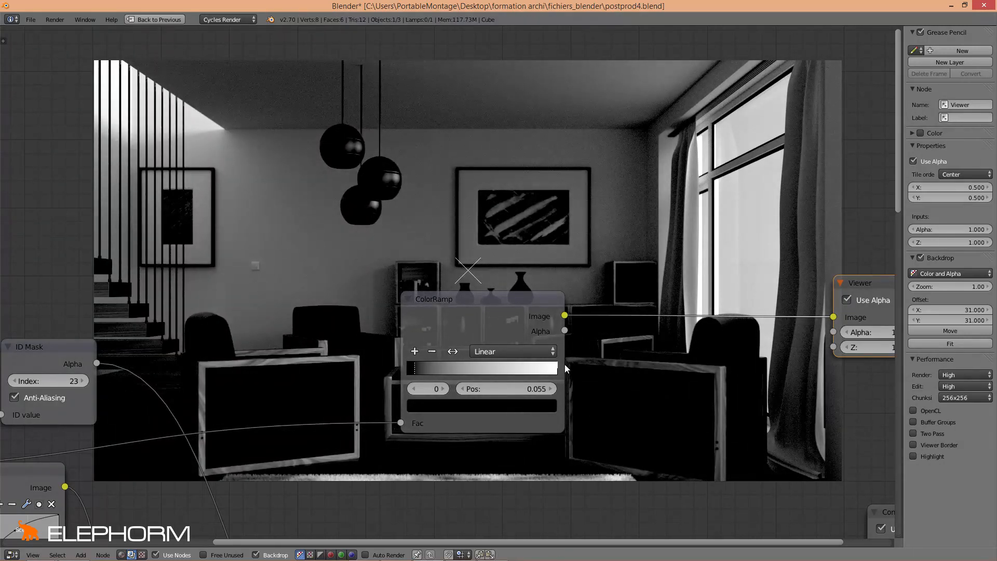
pyautogui.moveTo(562, 366)
pyautogui.mouseDown()
pyautogui.moveTo(530, 372)
pyautogui.moveTo(551, 371)
pyautogui.mouseUp()
pyautogui.click(546, 367)
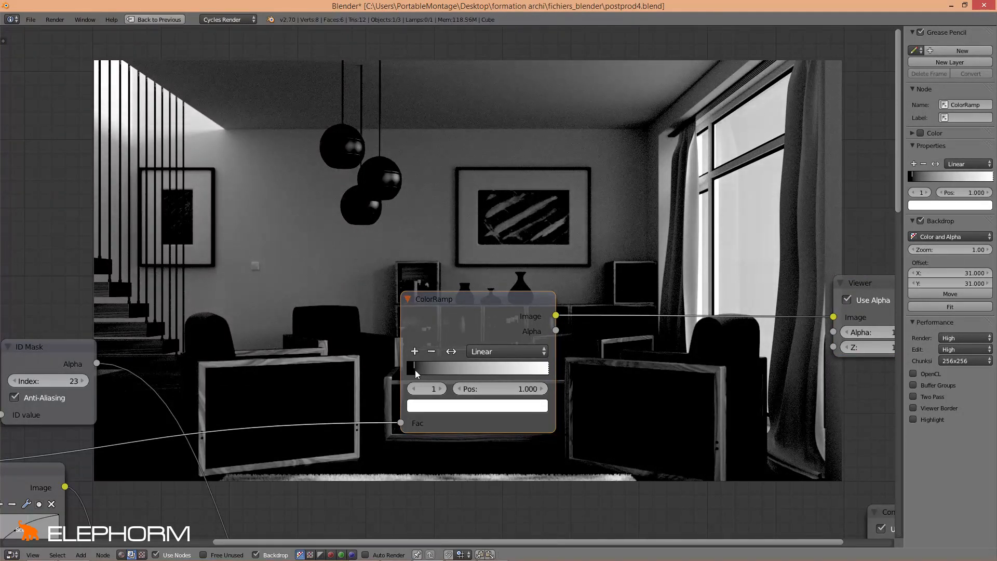
pyautogui.moveTo(415, 372); pyautogui.dragTo(476, 367)
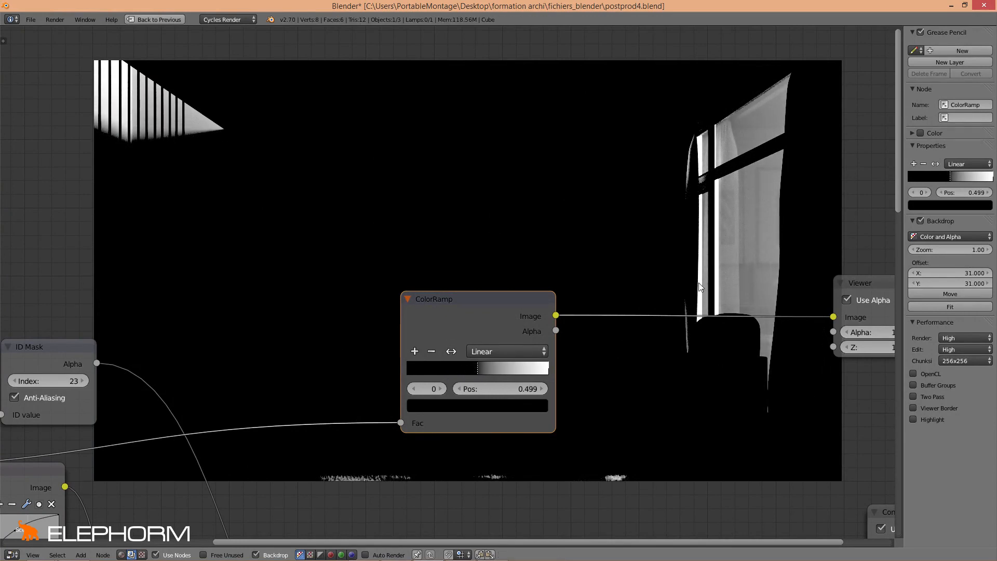
pyautogui.moveTo(478, 369); pyautogui.dragTo(484, 367)
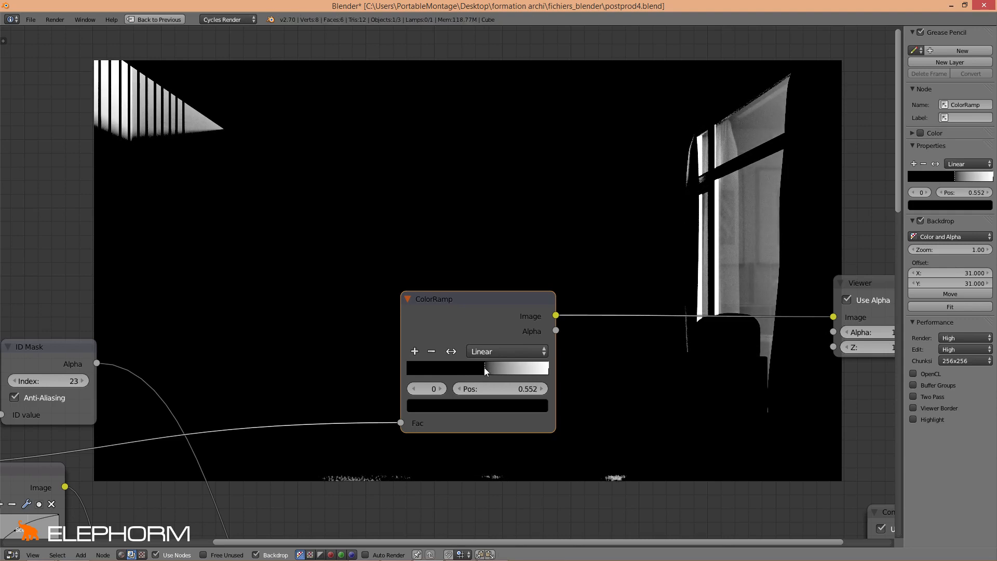
pyautogui.moveTo(672, 419); pyautogui.dragTo(628, 396, button='middle')
pyautogui.moveTo(441, 347); pyautogui.dragTo(446, 352)
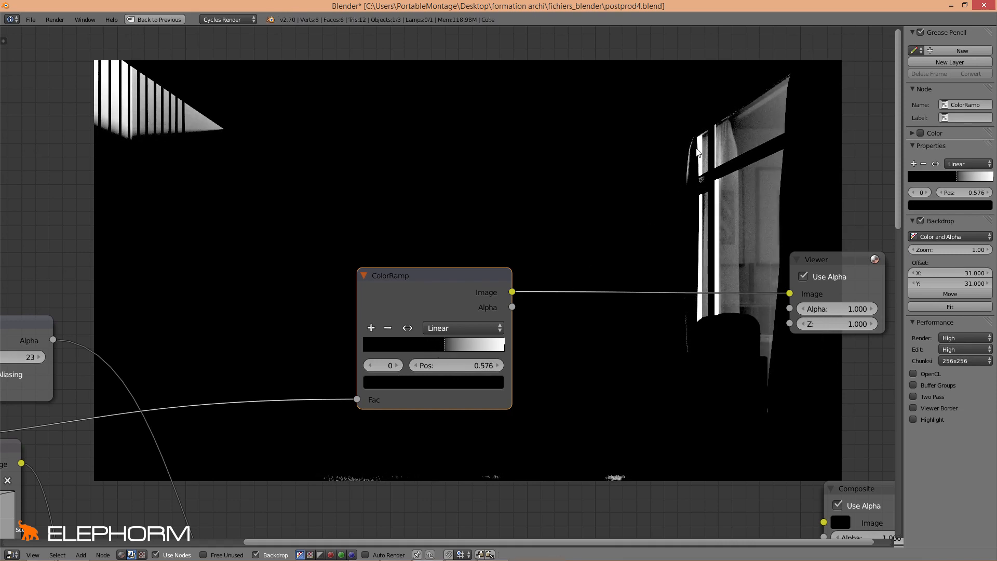
# Spread the ColorRamp and Viewer nodes further apart to make room for another node between them.
pyautogui.scroll(-3, 531, 453)
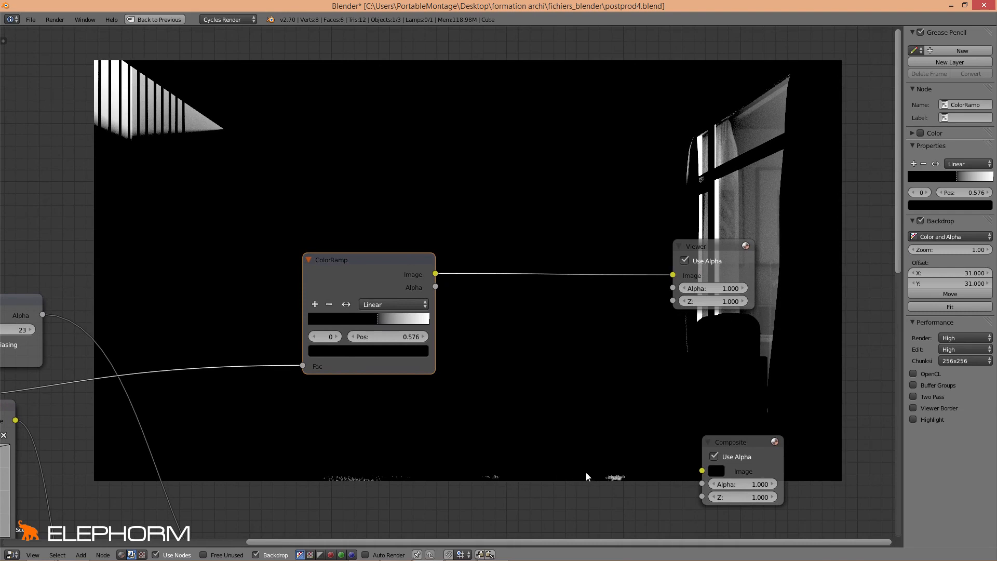
pyautogui.moveTo(542, 450); pyautogui.dragTo(475, 467, button='middle')
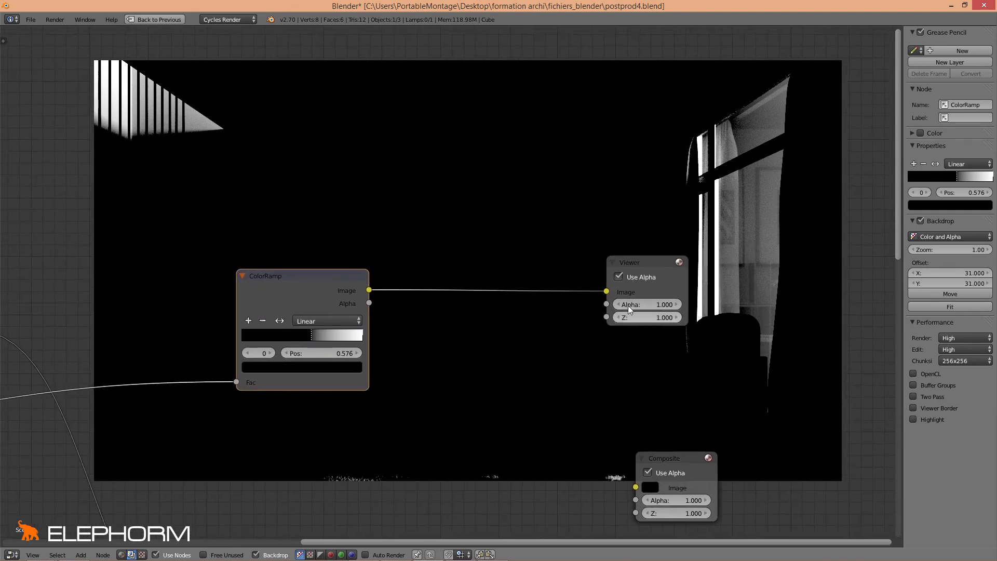
pyautogui.moveTo(636, 268); pyautogui.dragTo(720, 282)
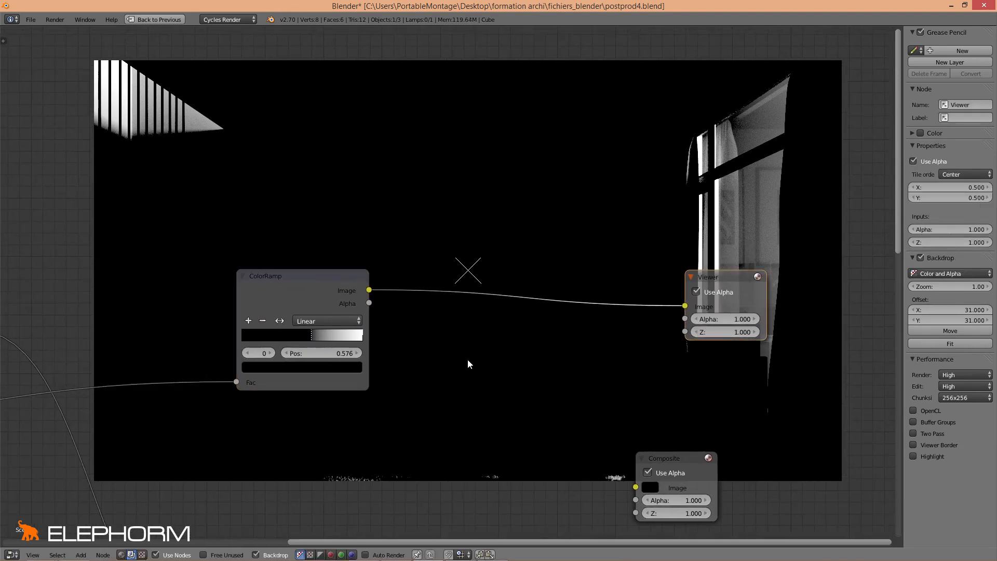
pyautogui.moveTo(288, 303); pyautogui.dragTo(240, 304)
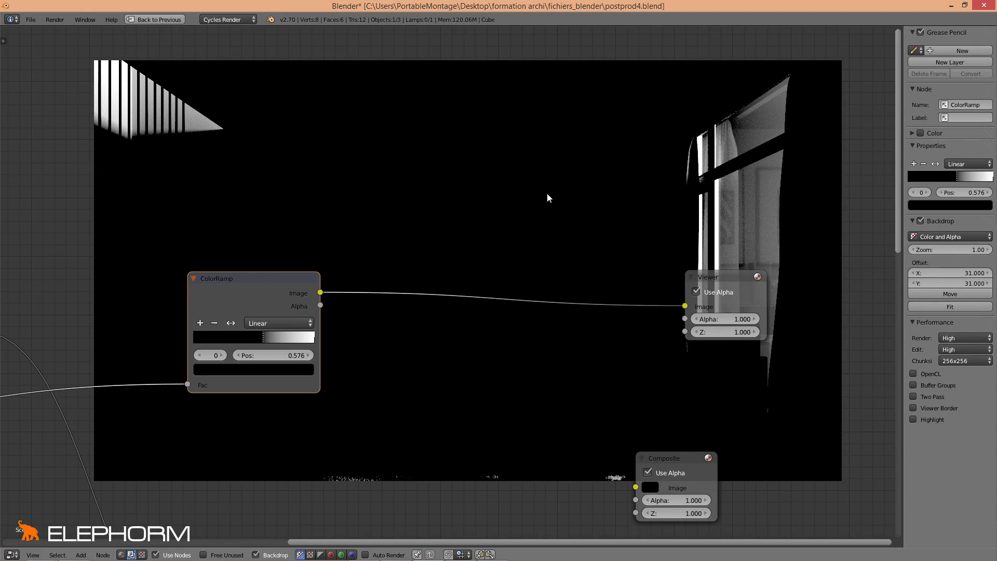
# Insert a Blur filter node on the link between the ColorRamp and the Viewer, and lower it to line up with them.
pyautogui.moveTo(611, 274); pyautogui.dragTo(671, 312, button='middle')
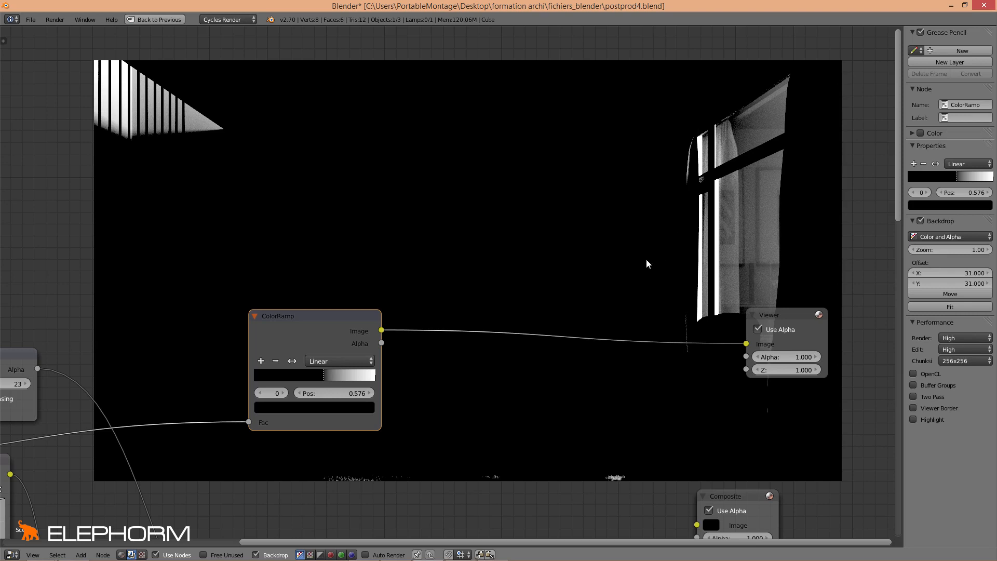
pyautogui.moveTo(506, 267); pyautogui.dragTo(472, 265, button='middle')
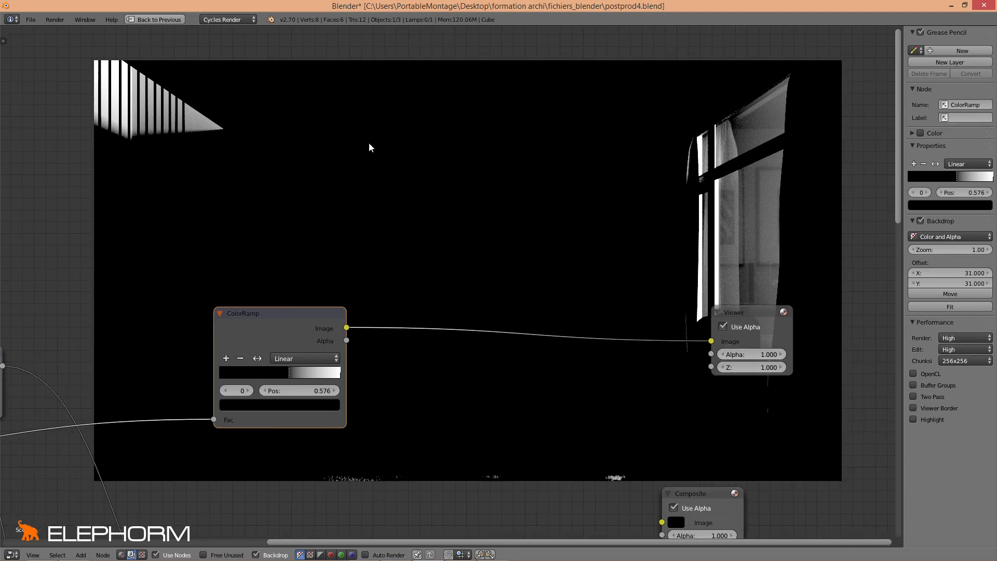
pyautogui.hotkey('shift', 'a')
pyautogui.moveTo(367, 150)
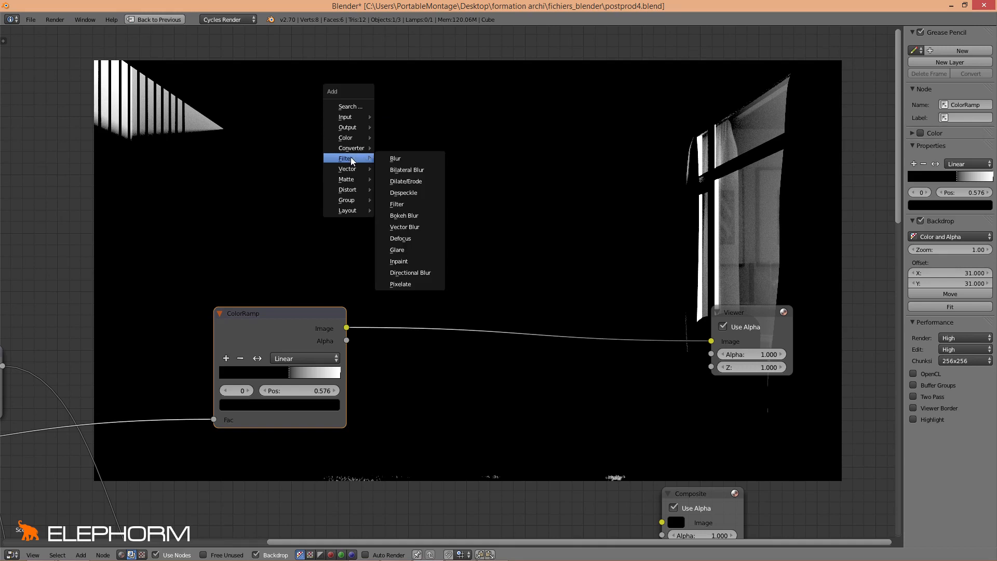
pyautogui.click(396, 158)
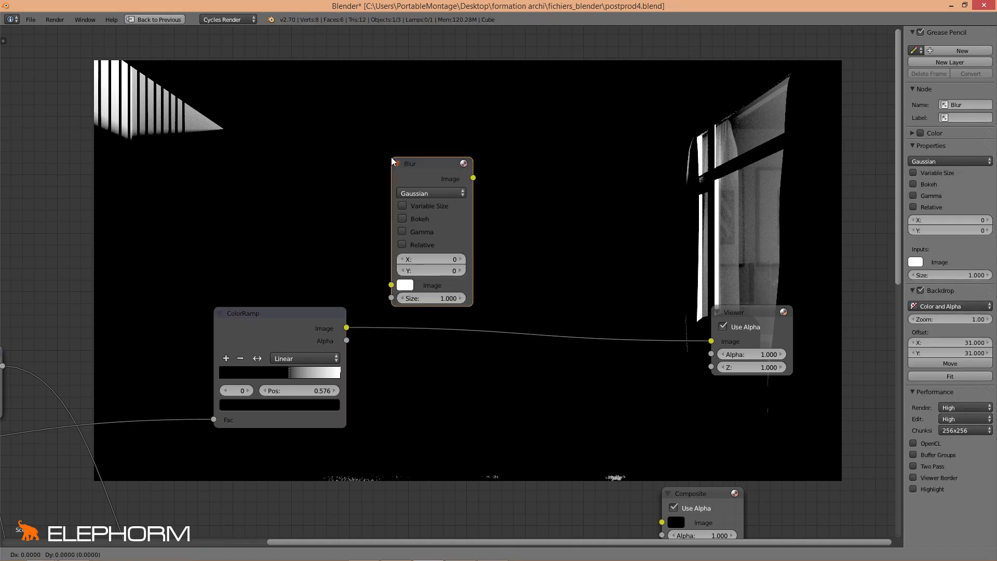
pyautogui.click(404, 252)
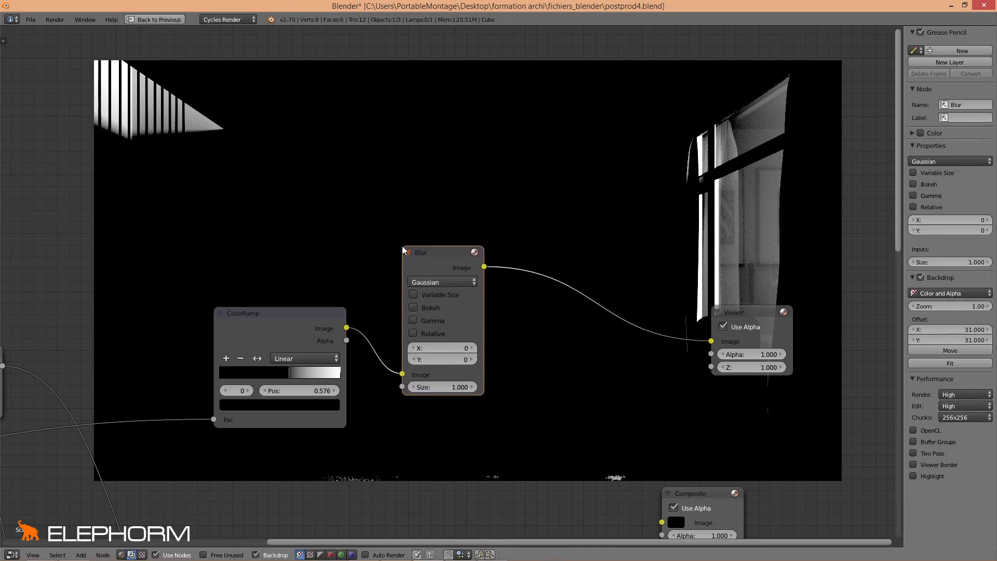
pyautogui.moveTo(607, 274); pyautogui.dragTo(561, 184, button='middle')
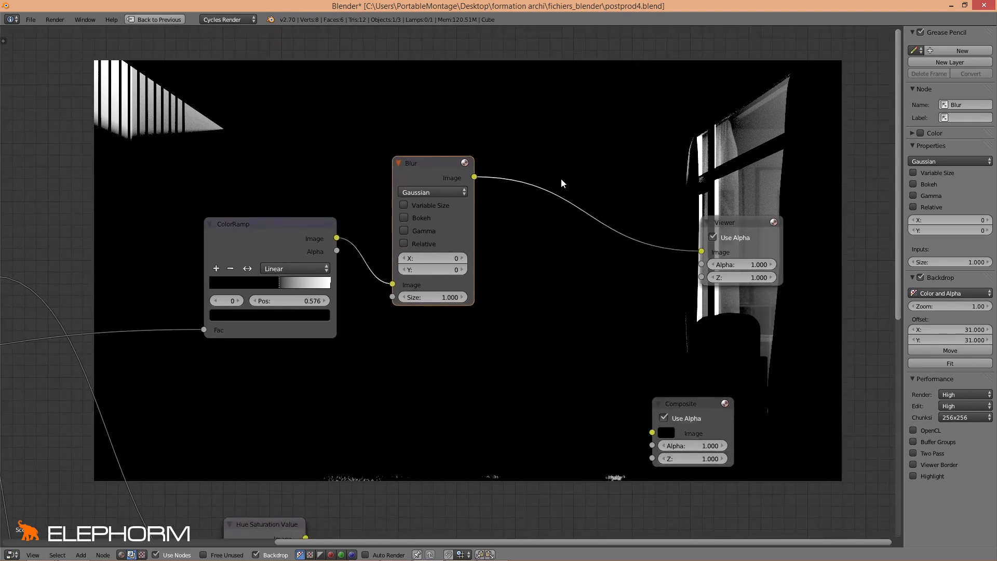
pyautogui.moveTo(426, 178); pyautogui.dragTo(428, 216)
pyautogui.moveTo(611, 222); pyautogui.dragTo(644, 257, button='middle')
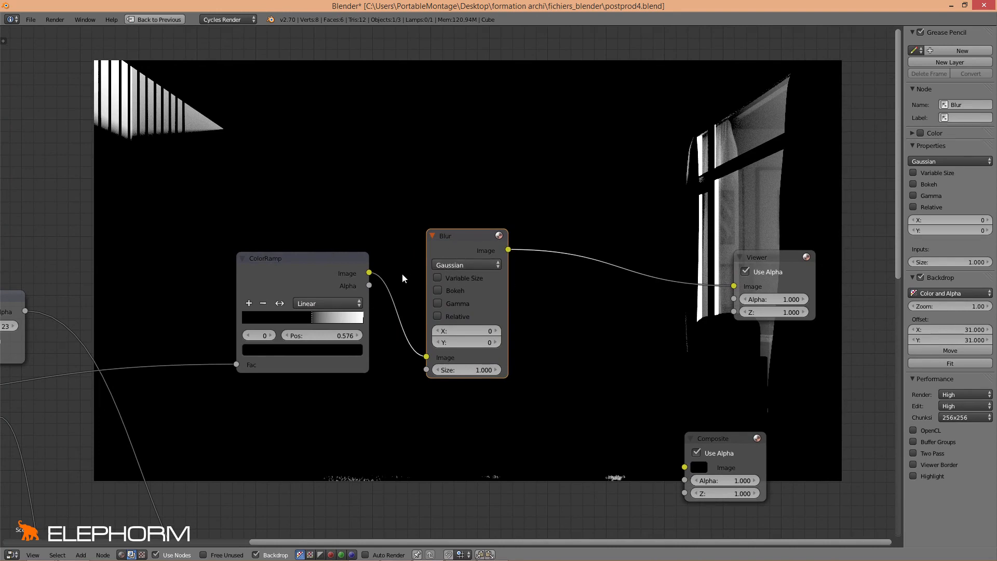
# Set the Blur node's X and Y sizes to 15 each.
pyautogui.click(470, 331)
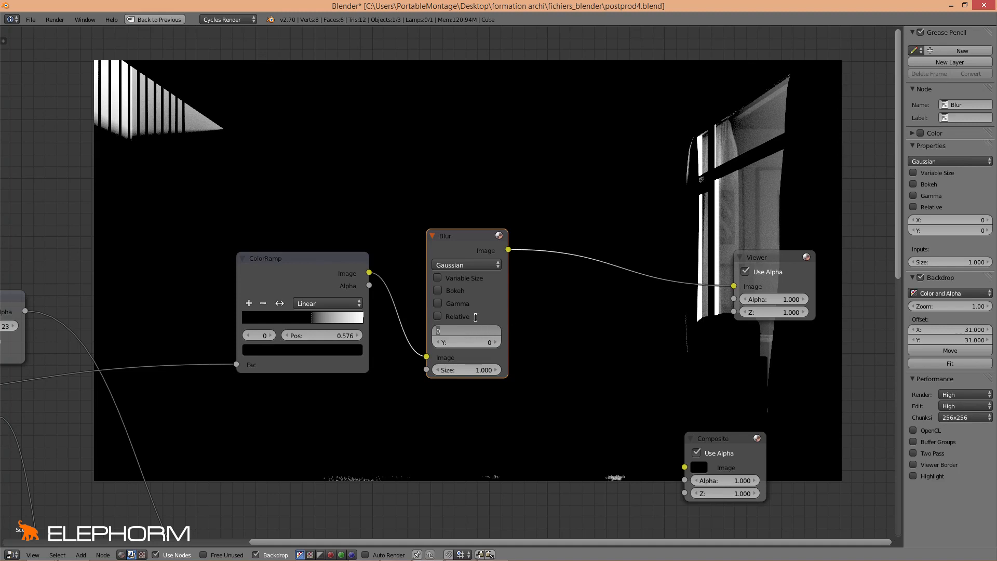
pyautogui.write('15')
pyautogui.press('Tab')
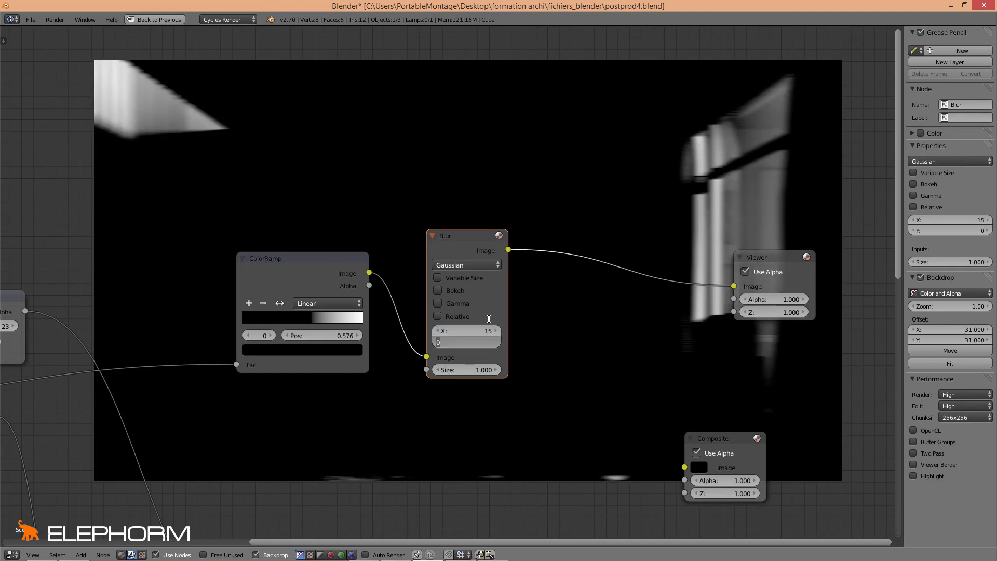
pyautogui.press('Return')
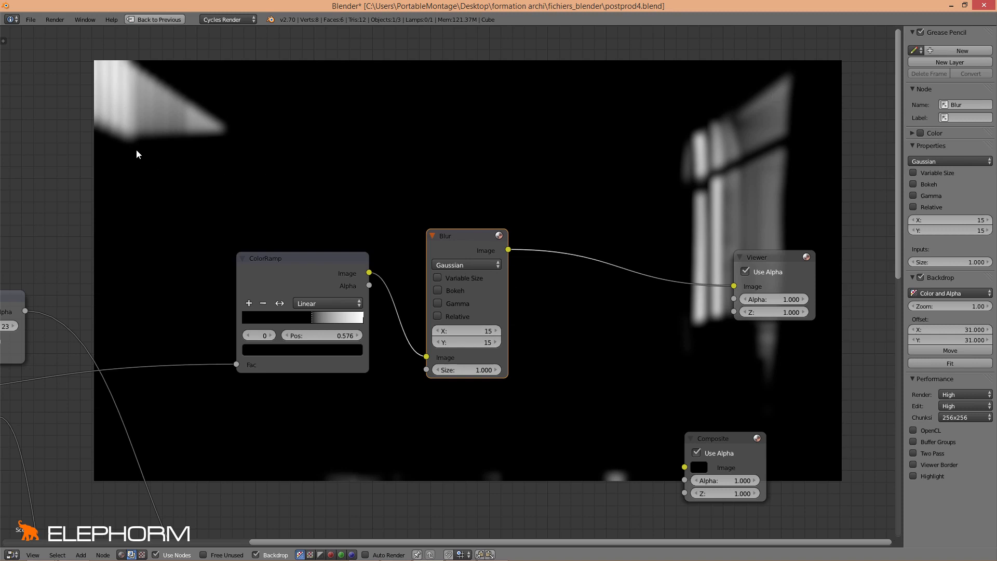
# Switch the Blur node to Relative sizing with Aspect Correction set to Y.
pyautogui.click(449, 317)
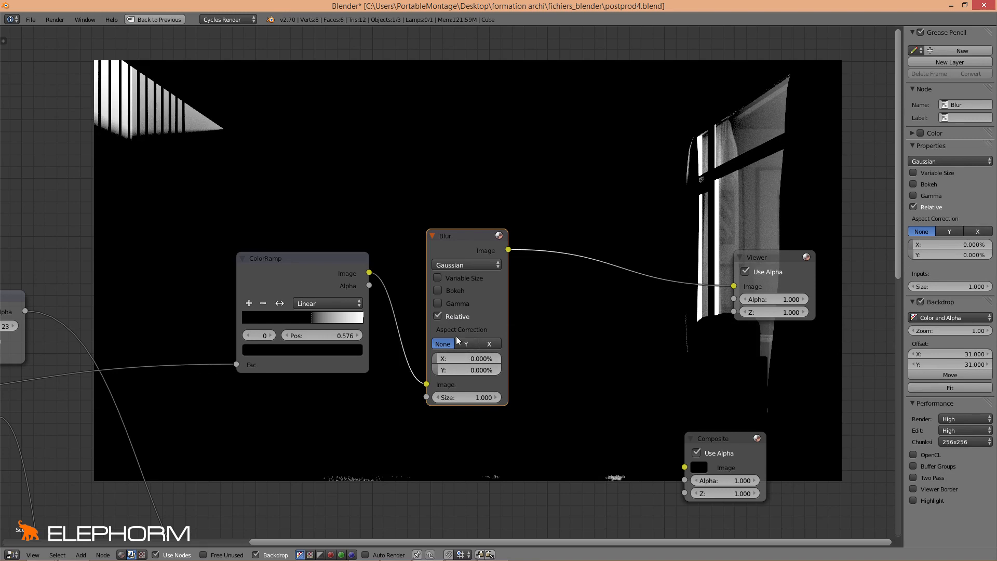
pyautogui.moveTo(477, 396); pyautogui.dragTo(512, 395, button='middle')
pyautogui.scroll(3, 512, 395)
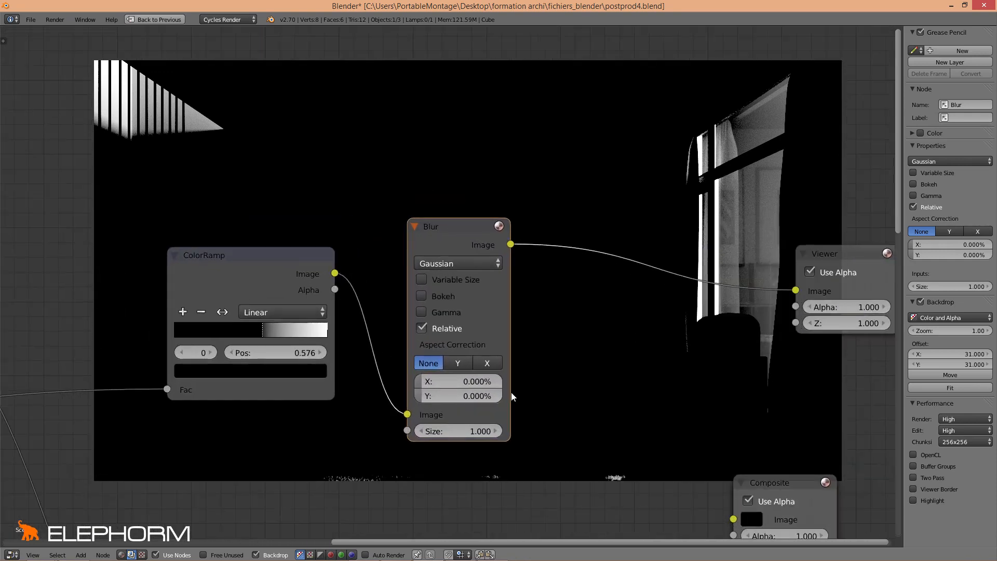
pyautogui.moveTo(552, 424); pyautogui.dragTo(542, 404, button='middle')
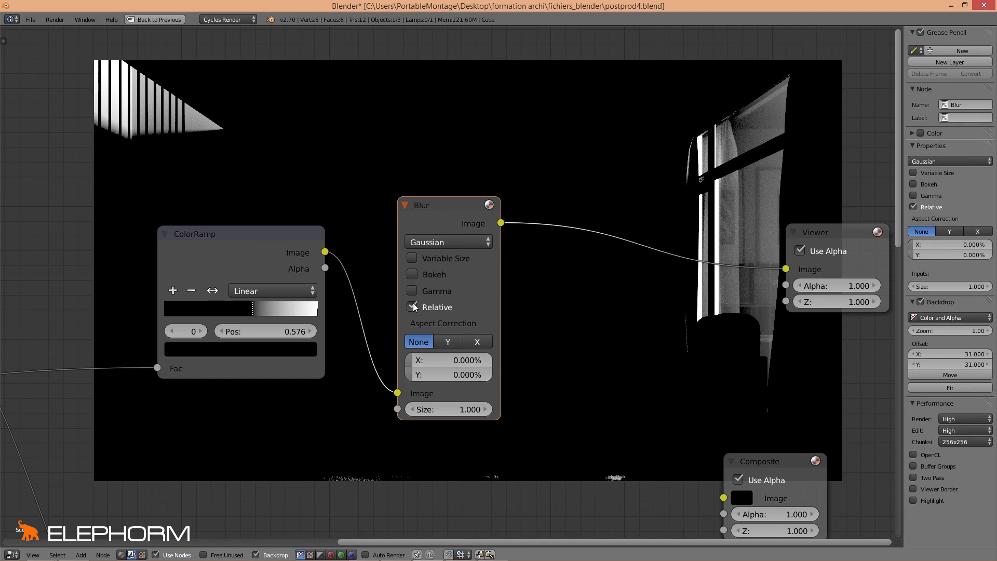
pyautogui.click(446, 343)
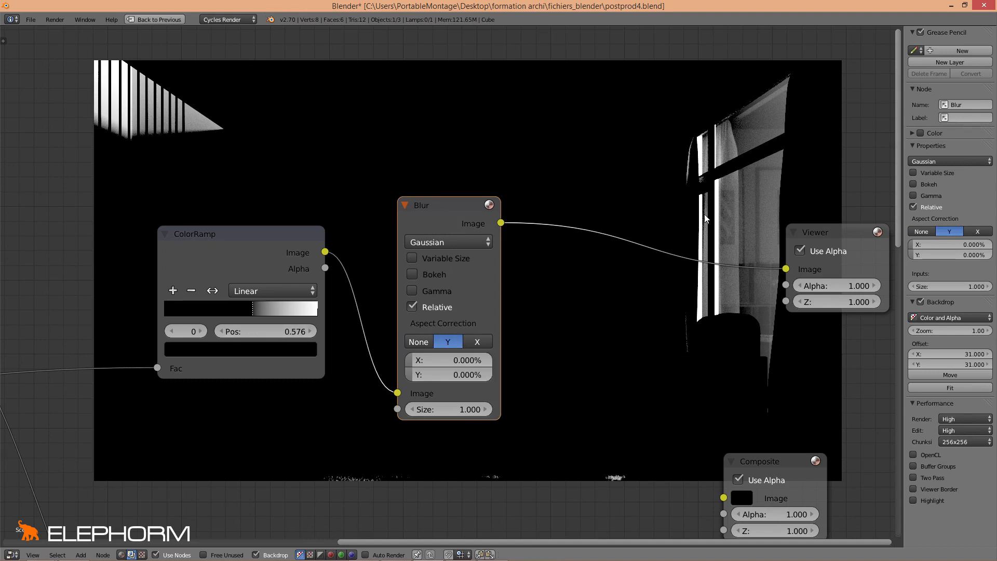
# Set the Blur node's relative X and Y sizes to 2% each.
pyautogui.click(415, 364)
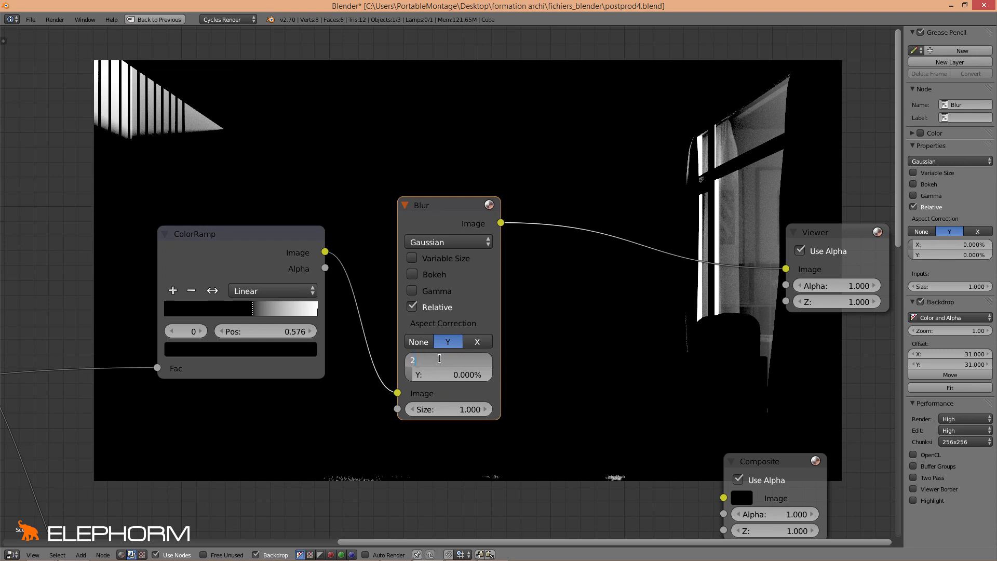
pyautogui.write('2')
pyautogui.press('Tab')
pyautogui.write('2')
pyautogui.press('Tab')
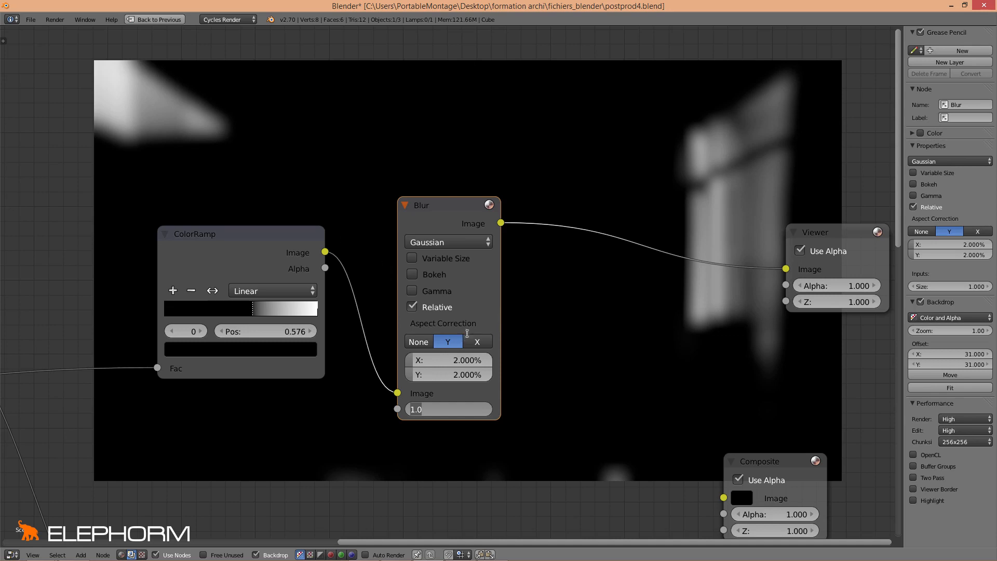
# Duplicate the Blur node, insert the copy on the link to the Viewer, and raise the first Blur level with it.
pyautogui.press('Return')
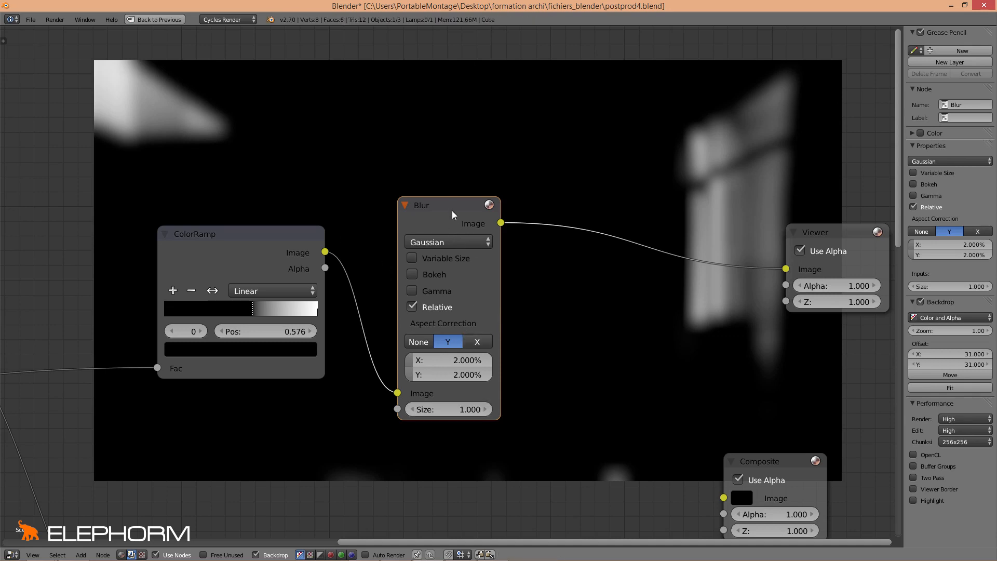
pyautogui.hotkey('shift', 'd')
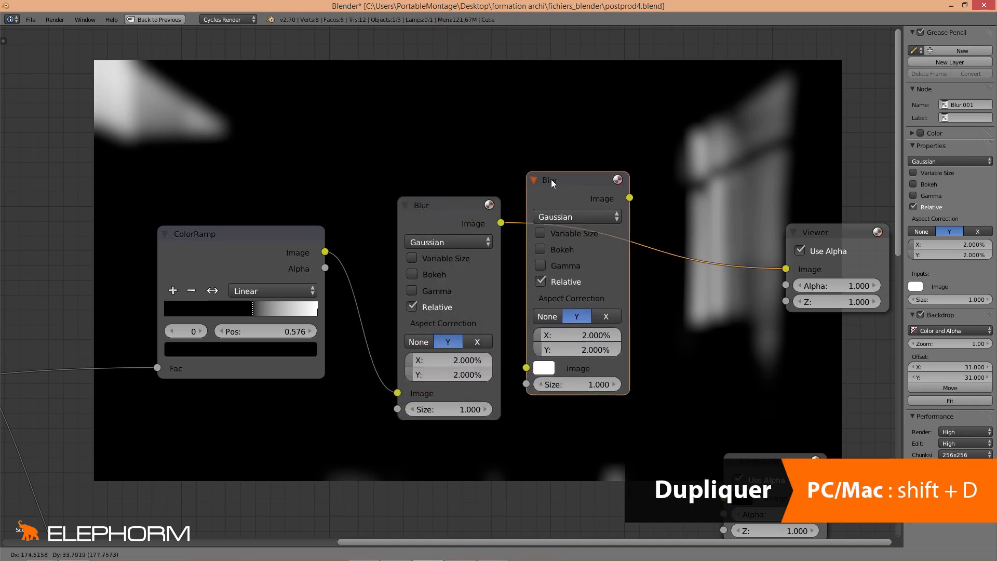
pyautogui.click(576, 196)
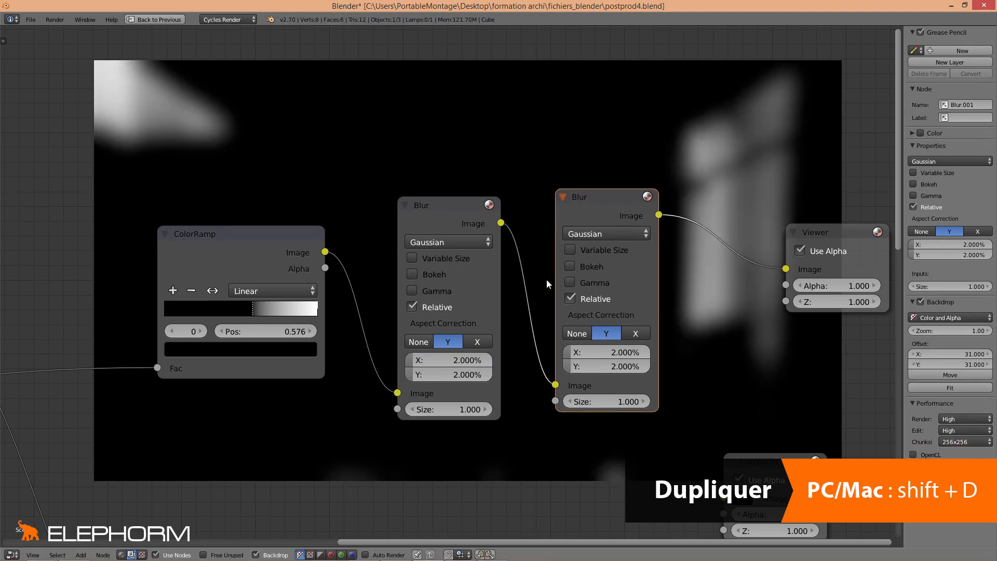
pyautogui.moveTo(547, 279); pyautogui.dragTo(450, 266, button='middle')
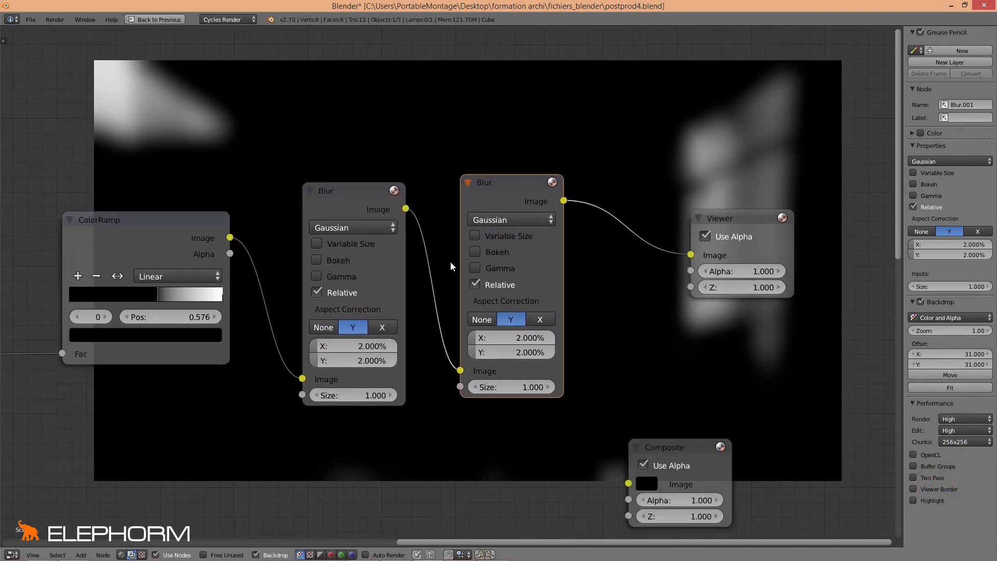
pyautogui.moveTo(355, 212); pyautogui.dragTo(357, 201)
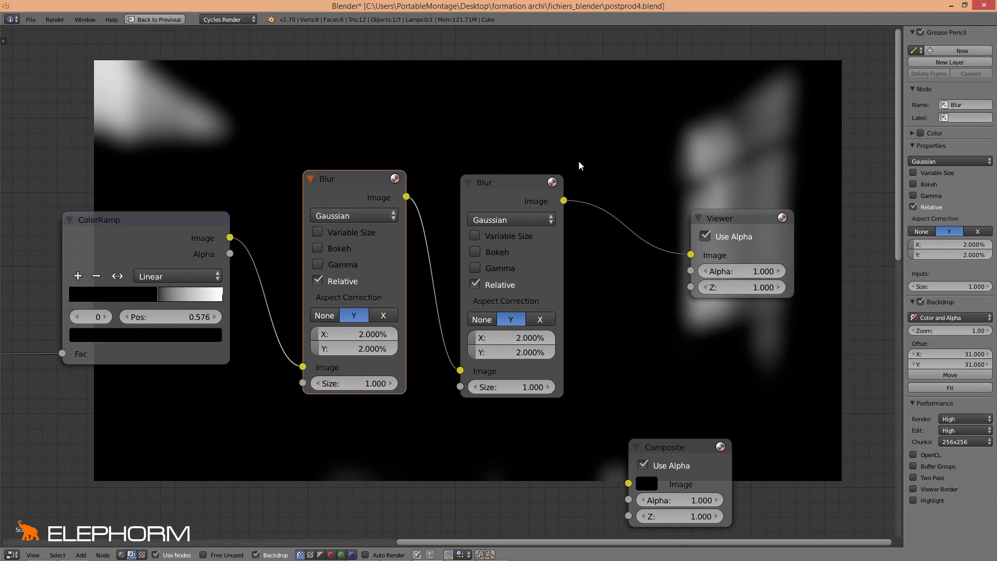
pyautogui.moveTo(449, 400); pyautogui.dragTo(441, 415, button='middle')
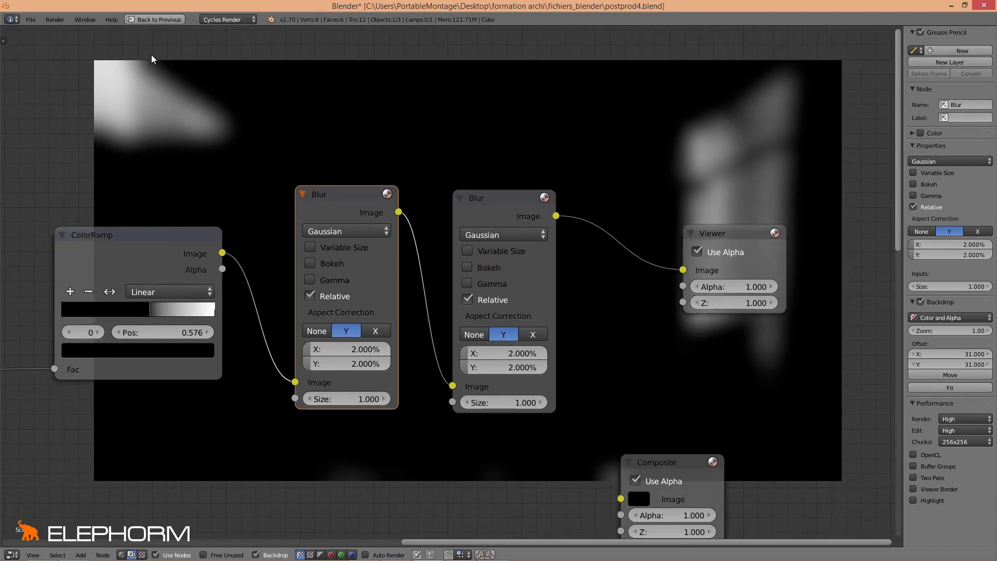
# Set the duplicated Blur node's relative X and Y sizes to 1% each.
pyautogui.click(472, 354)
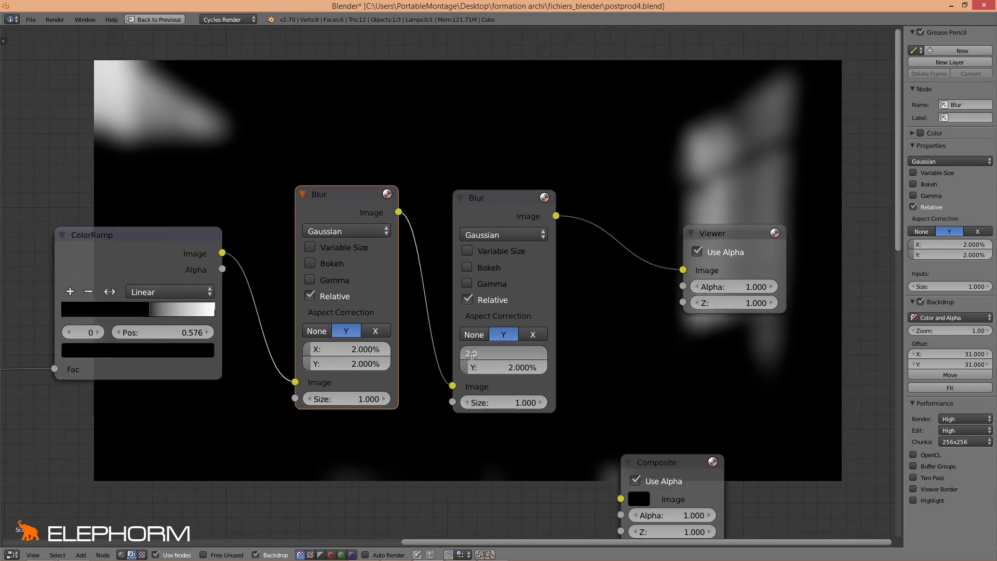
pyautogui.write('1')
pyautogui.press('Tab')
pyautogui.write('1')
pyautogui.press('Tab')
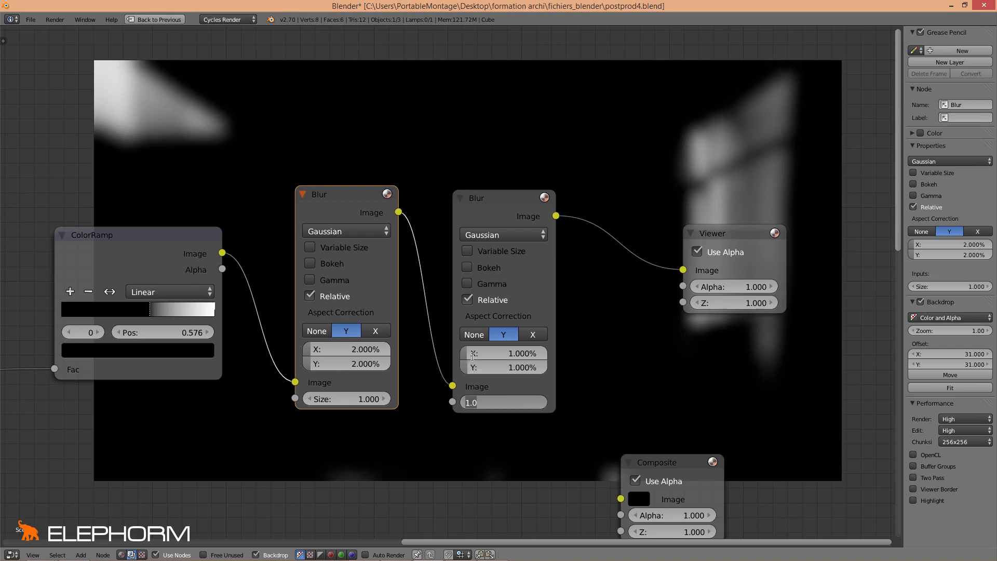
pyautogui.click(425, 181)
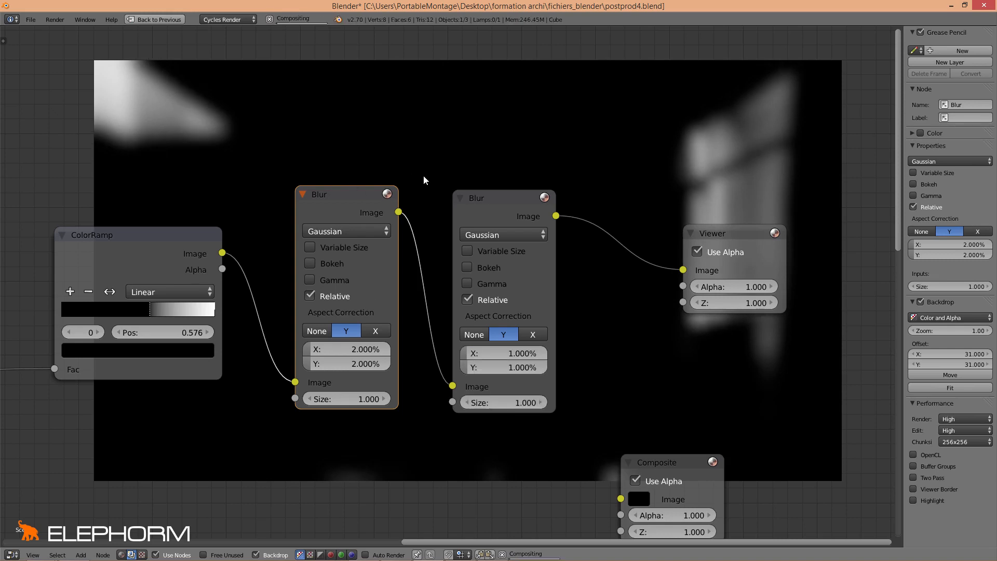
# Move the Composite and Viewer nodes farther from the second Blur node to make room between them.
pyautogui.moveTo(438, 182); pyautogui.dragTo(415, 234, button='middle')
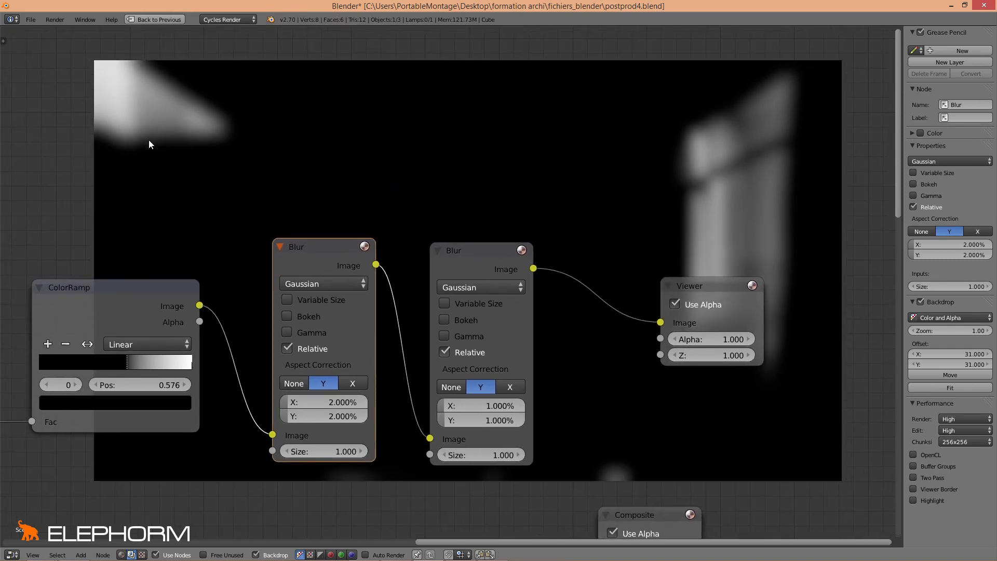
pyautogui.moveTo(731, 135); pyautogui.dragTo(610, 139, button='middle')
pyautogui.scroll(-1, 419, 219)
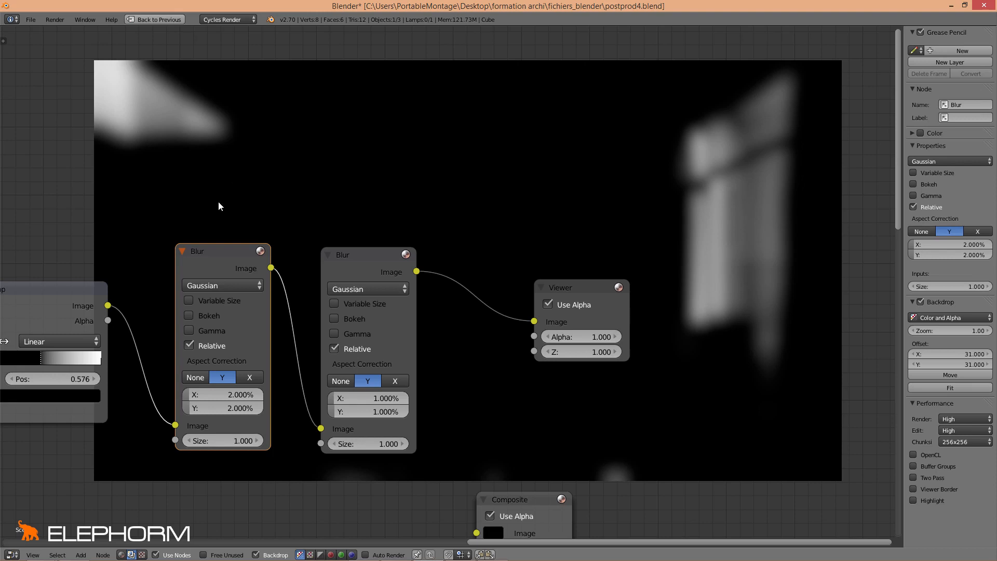
pyautogui.moveTo(460, 226); pyautogui.dragTo(457, 163, button='middle')
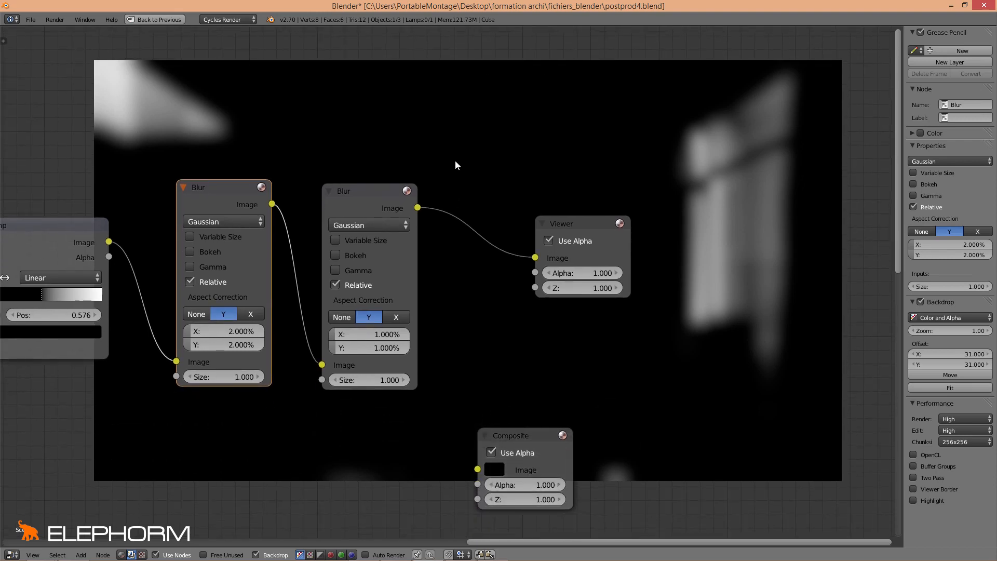
pyautogui.scroll(-1, 485, 357)
pyautogui.moveTo(467, 369); pyautogui.dragTo(469, 314, button='middle')
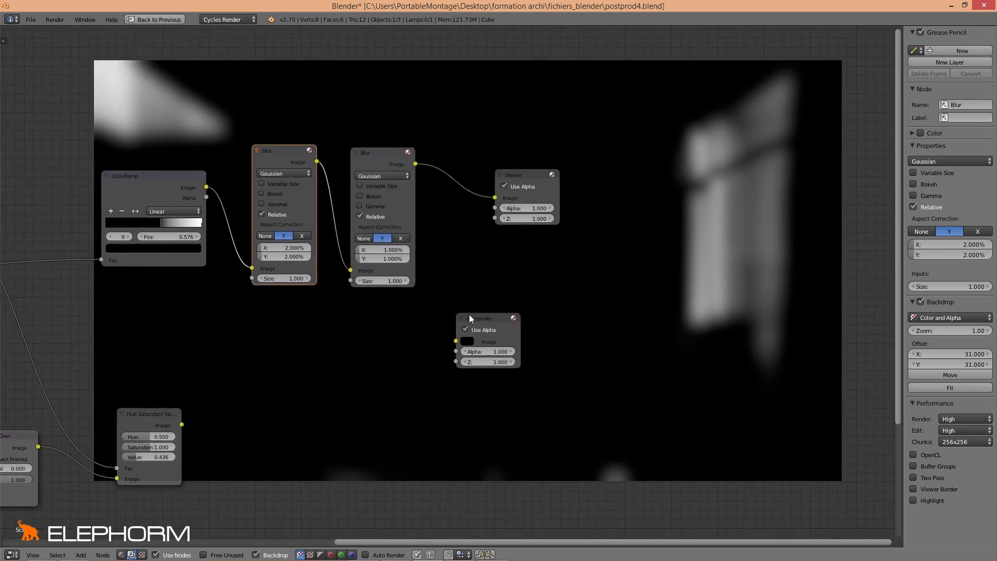
pyautogui.moveTo(469, 314); pyautogui.dragTo(576, 324)
pyautogui.moveTo(534, 176); pyautogui.dragTo(612, 211)
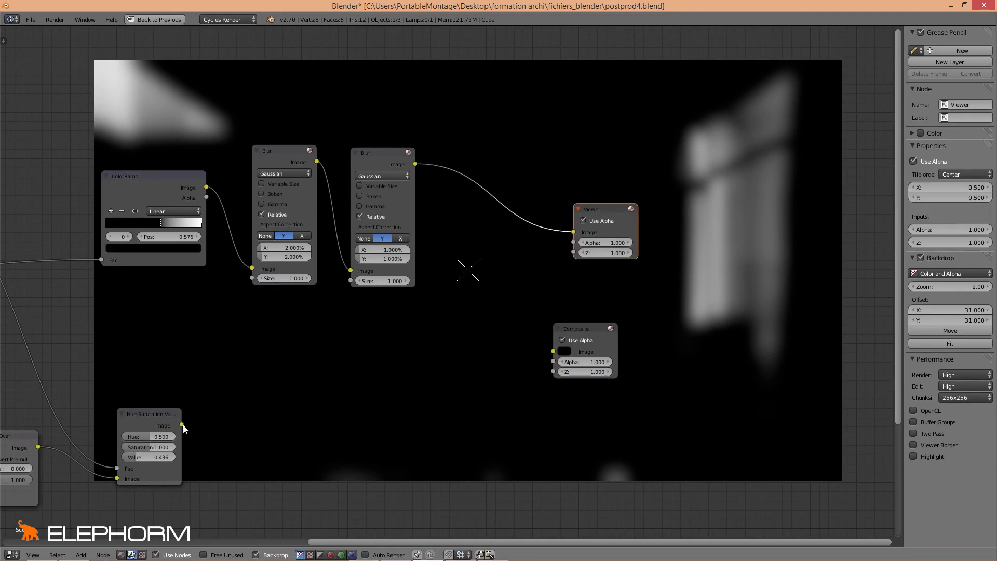
# Connect the Hue Saturation Value node's Image output to the Viewer, and shift the Viewer and Composite nodes farther out.
pyautogui.moveTo(182, 424); pyautogui.dragTo(675, 253)
pyautogui.click(584, 220)
pyautogui.click(599, 221)
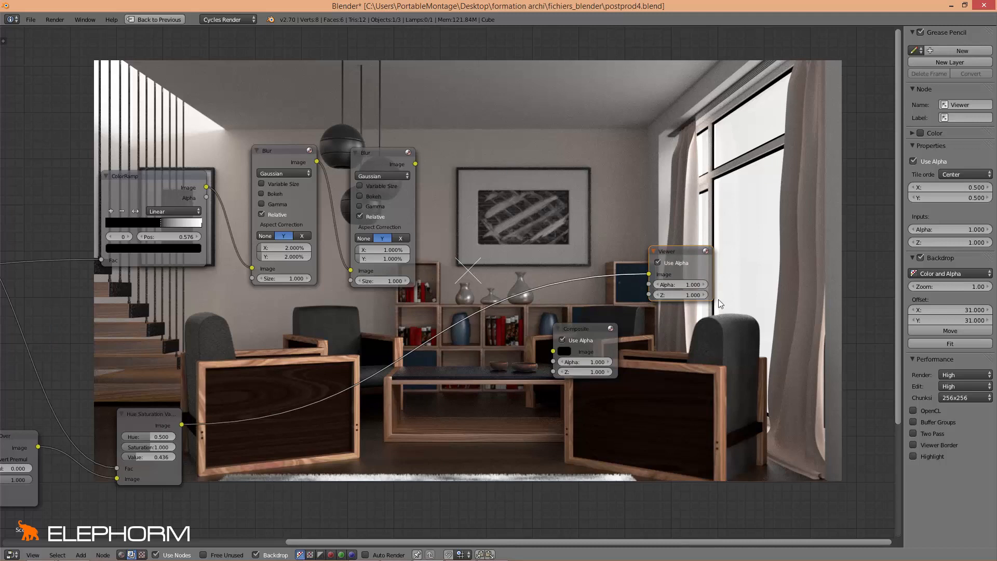
pyautogui.moveTo(583, 327); pyautogui.dragTo(706, 323)
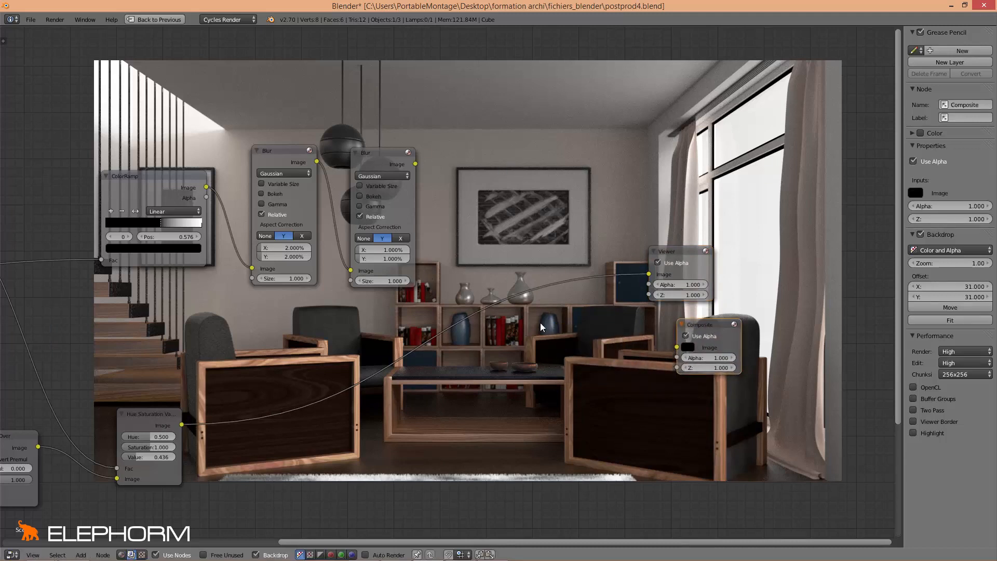
# Add a Mix color node and place it between the second Blur node and the Viewer.
pyautogui.hotkey('shift', 'a')
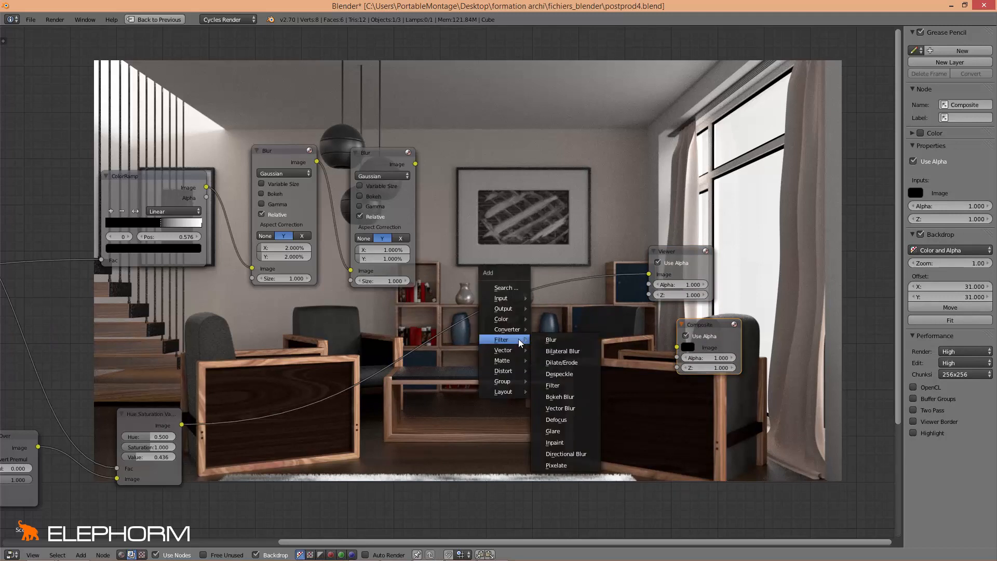
pyautogui.moveTo(517, 321)
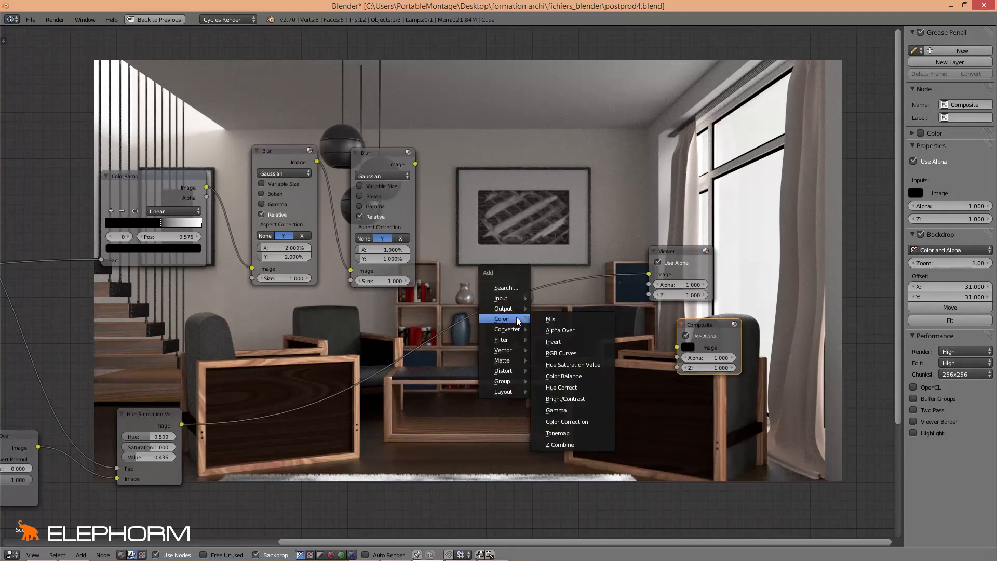
pyautogui.click(551, 319)
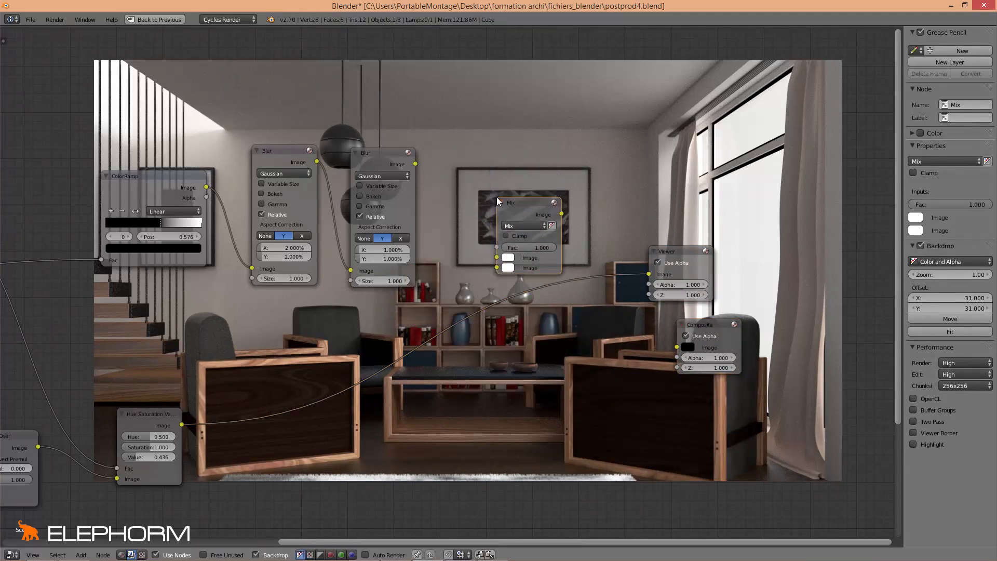
pyautogui.click(497, 202)
# Connect Hue Saturation Value to the Mix node's first Image input, the second Blur to its second, and its output to the Viewer.
pyautogui.click(178, 424)
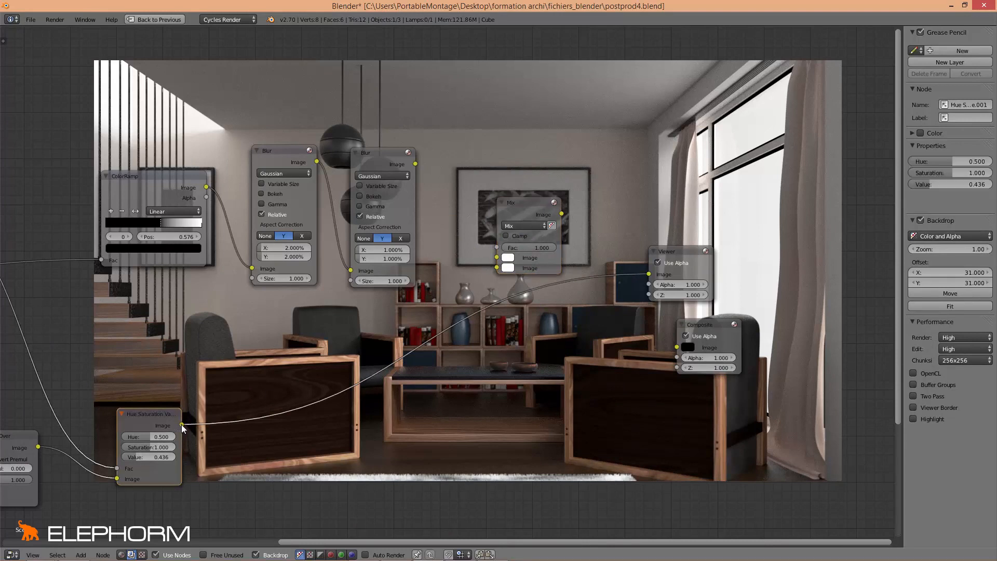
pyautogui.moveTo(182, 425); pyautogui.dragTo(506, 261)
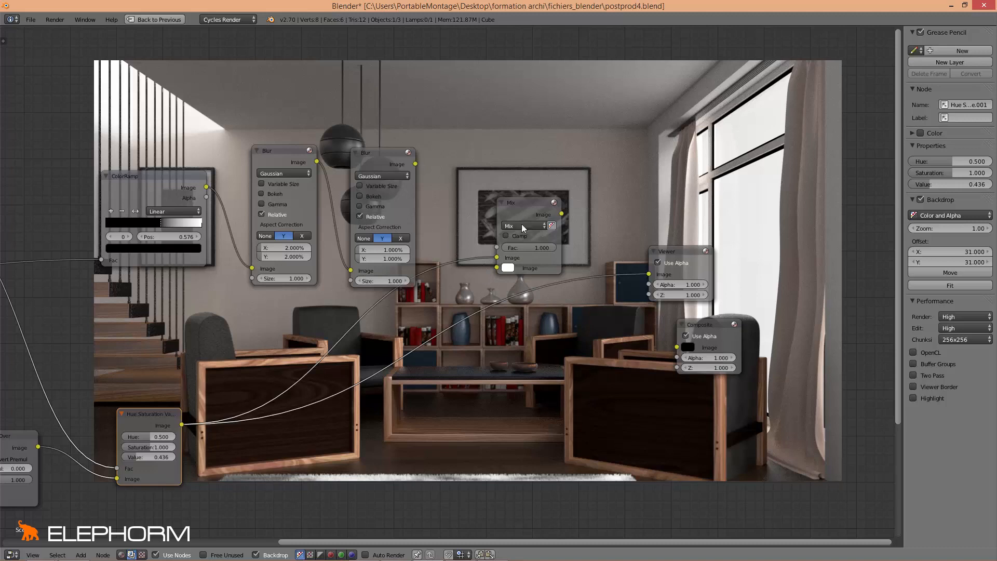
pyautogui.moveTo(415, 165); pyautogui.dragTo(496, 268)
pyautogui.moveTo(561, 214); pyautogui.dragTo(648, 276)
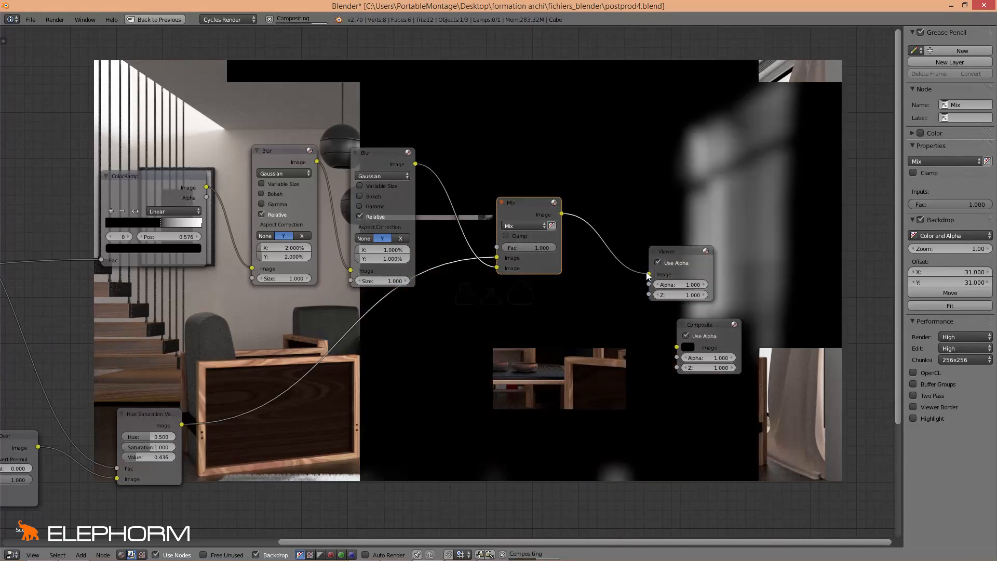
# Switch the Mix node's blend type to Add.
pyautogui.click(528, 227)
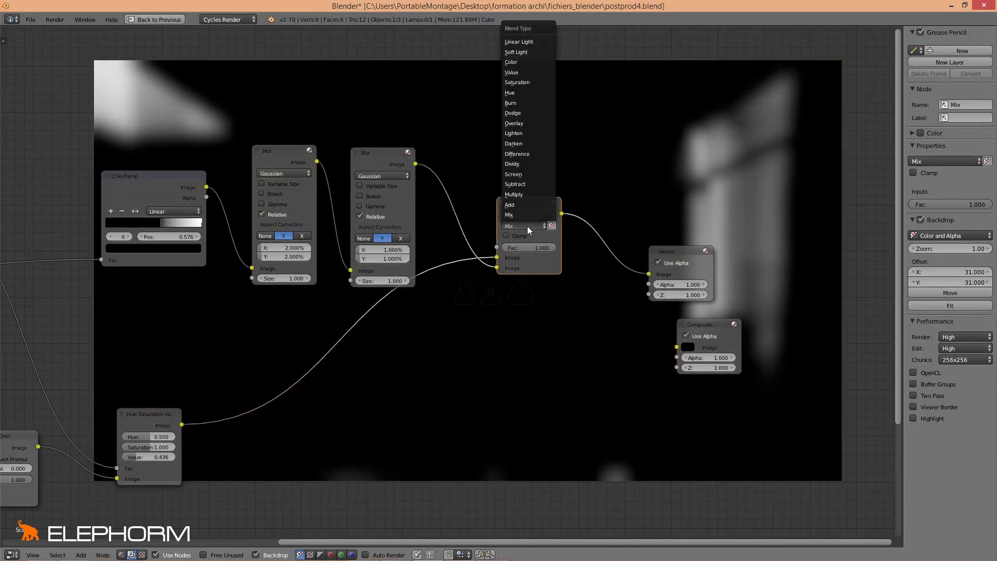
pyautogui.click(525, 204)
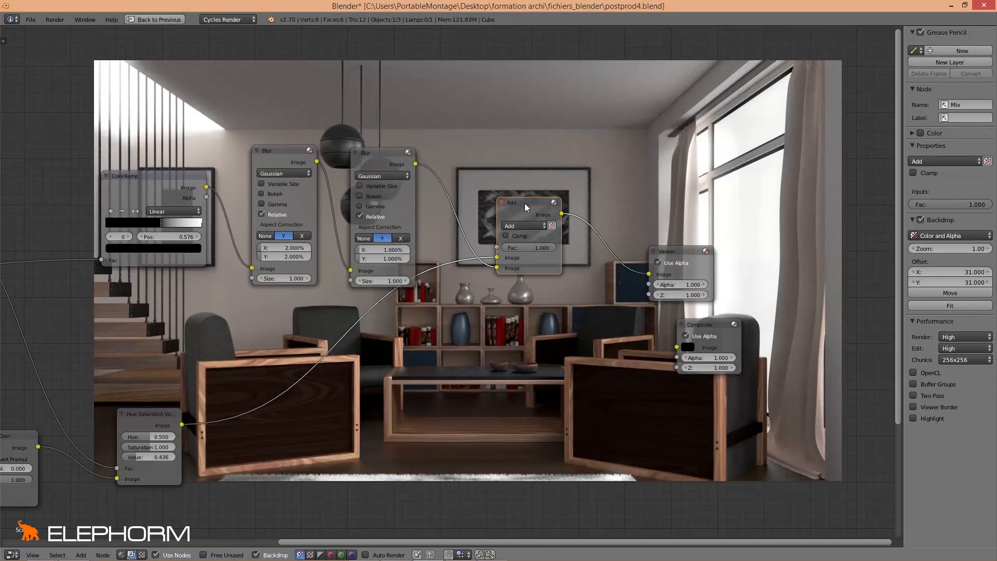
pyautogui.moveTo(416, 294); pyautogui.dragTo(453, 326, button='middle')
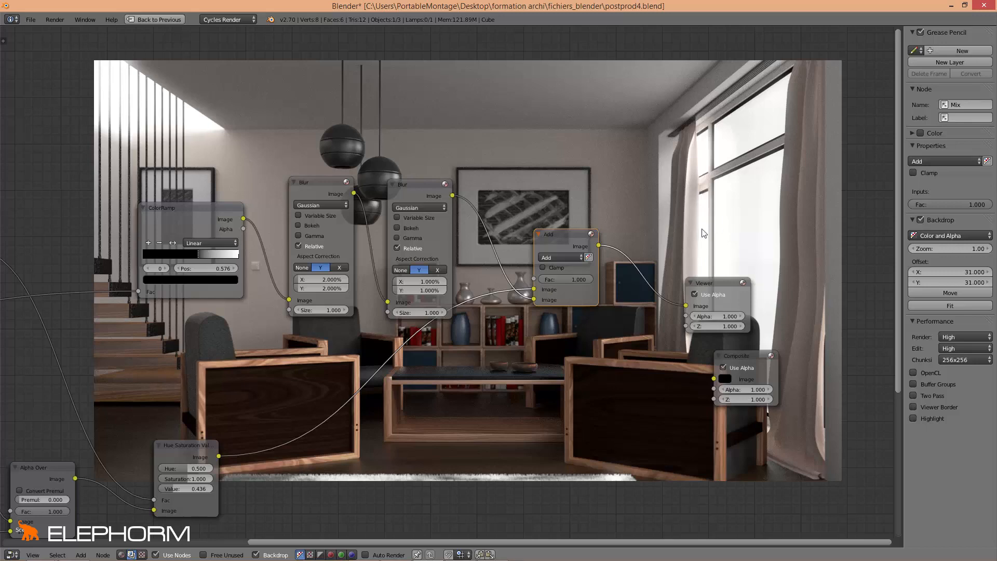
pyautogui.moveTo(552, 262); pyautogui.dragTo(451, 317, button='middle')
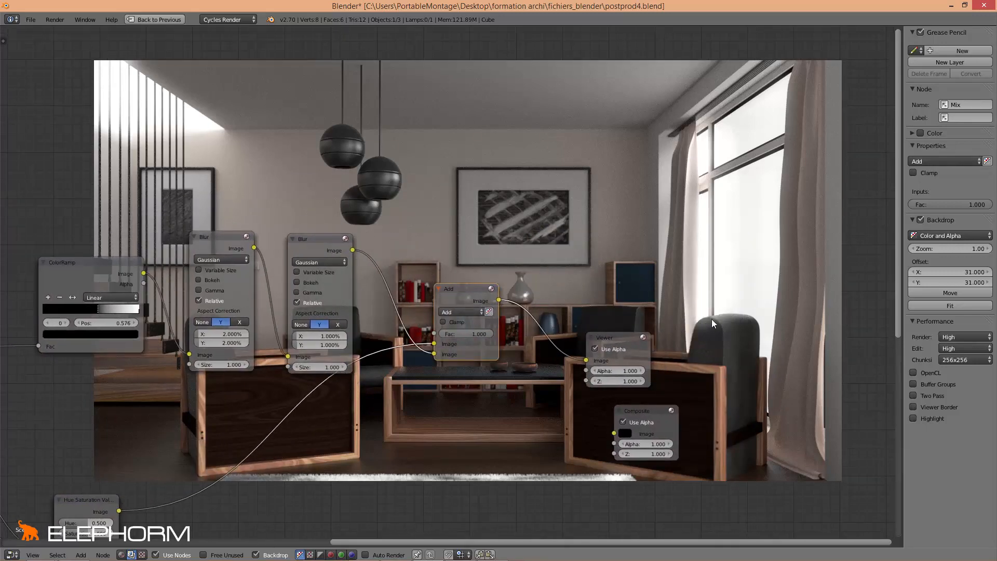
pyautogui.moveTo(362, 277); pyautogui.dragTo(370, 275, button='middle')
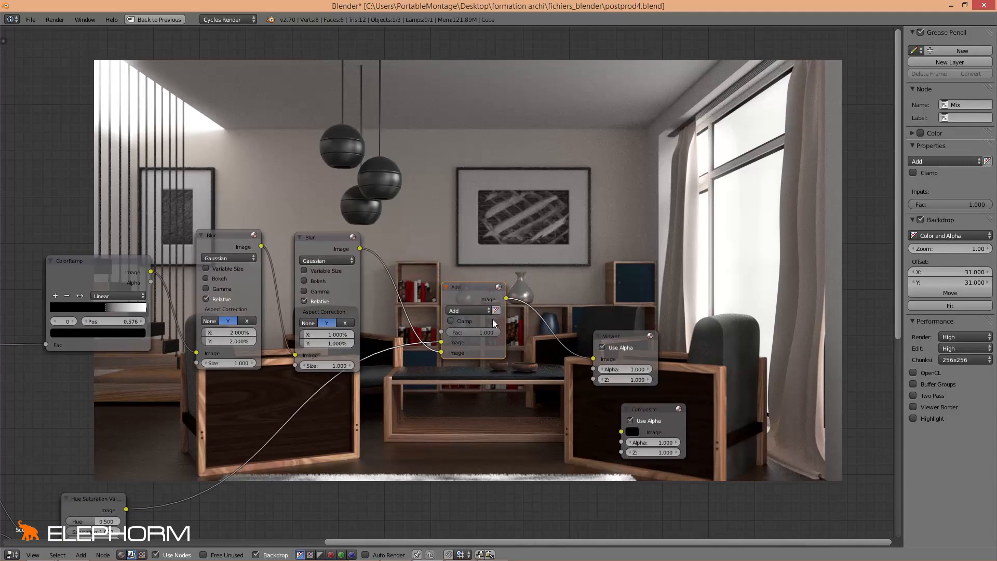
# Set the Add node's factor to 0.5 and lower the node relative to the Blur nodes.
pyautogui.moveTo(491, 335); pyautogui.dragTo(465, 335)
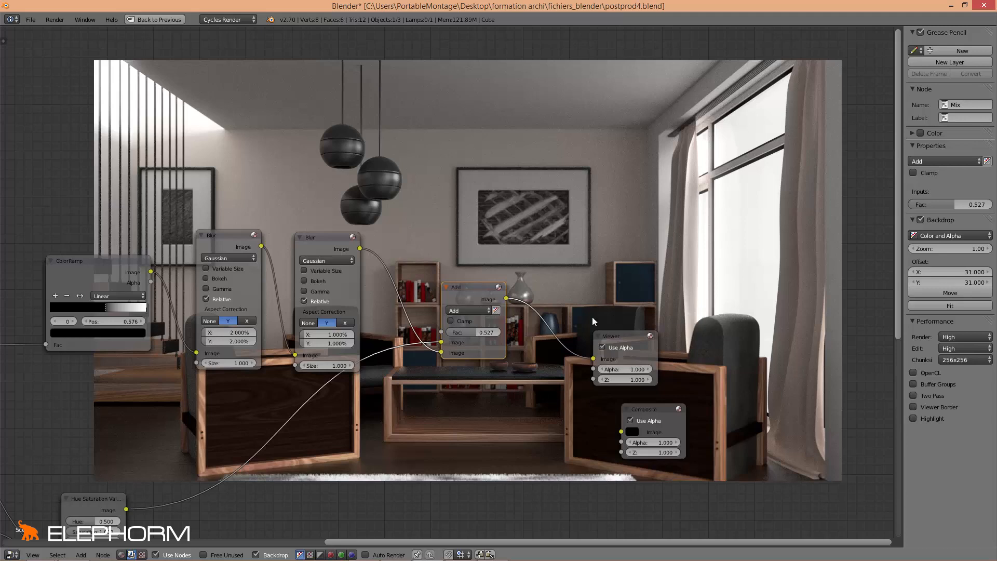
pyautogui.moveTo(478, 332); pyautogui.dragTo(476, 331)
pyautogui.scroll(-2, 525, 241)
pyautogui.moveTo(465, 295); pyautogui.dragTo(475, 364)
pyautogui.scroll(-2, 404, 355)
pyautogui.moveTo(391, 352); pyautogui.dragTo(505, 276, button='middle')
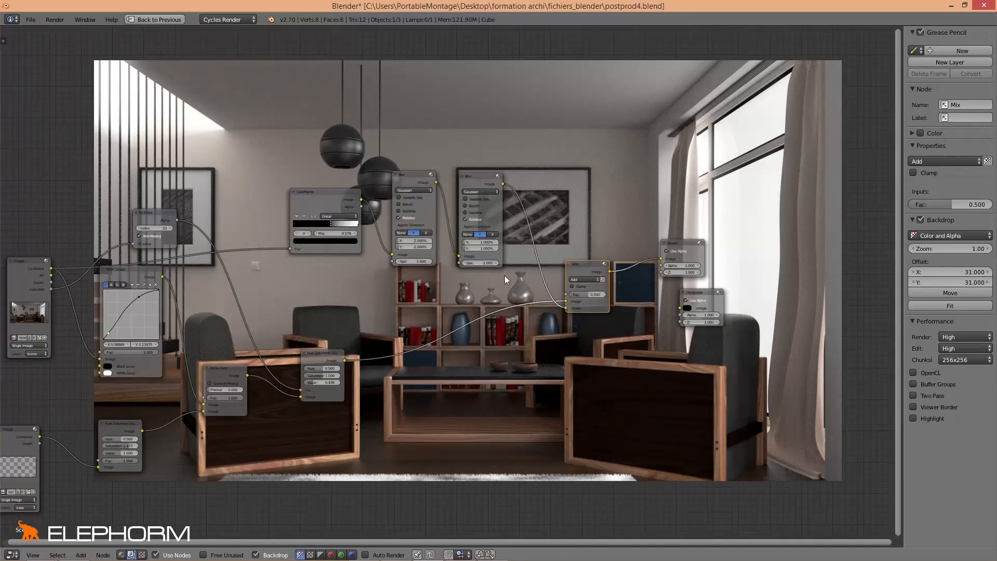
pyautogui.moveTo(437, 283); pyautogui.dragTo(461, 276, button='middle')
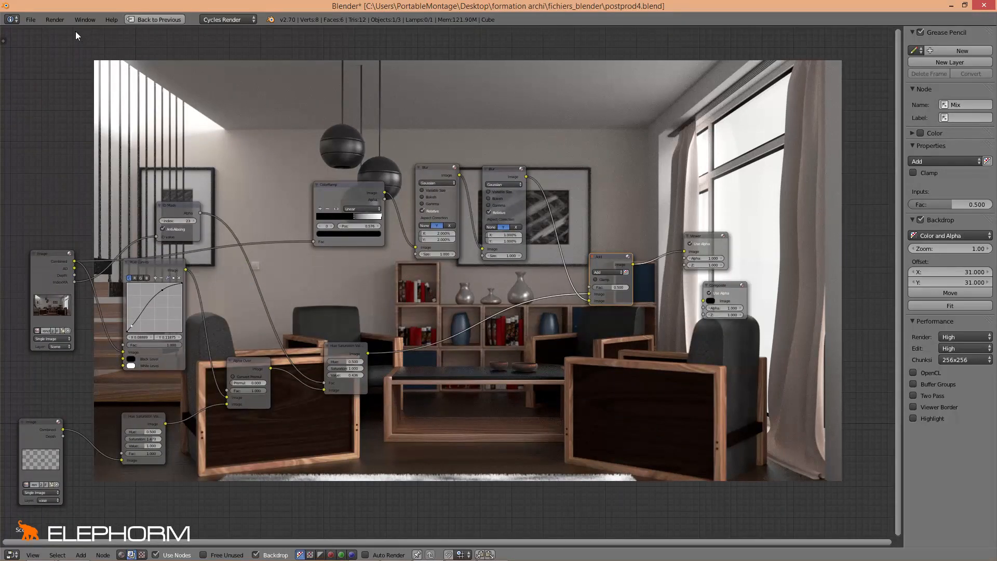
# Save the project as a new incremented file named postprod5.blend.
pyautogui.click(31, 19)
pyautogui.click(54, 111)
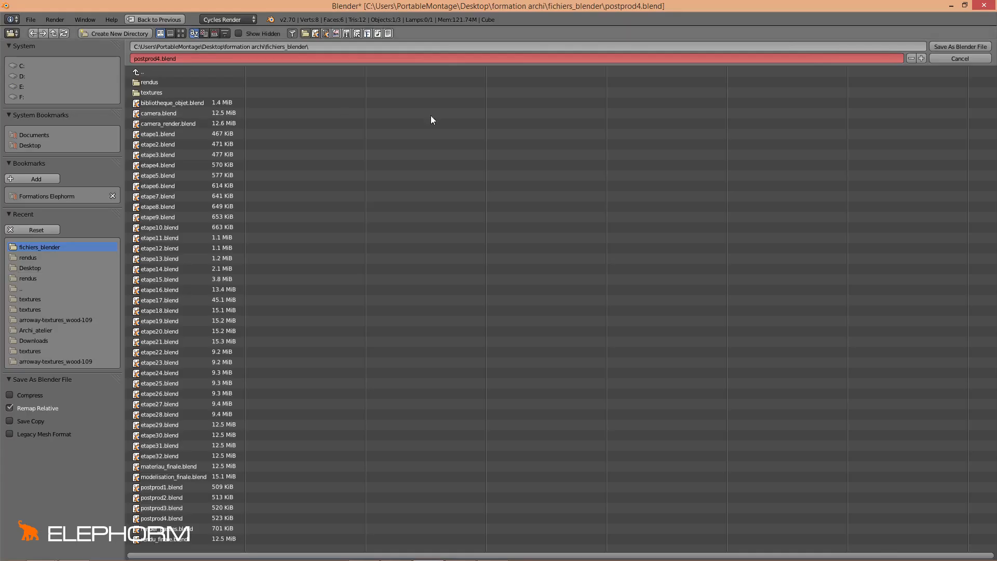
pyautogui.click(922, 58)
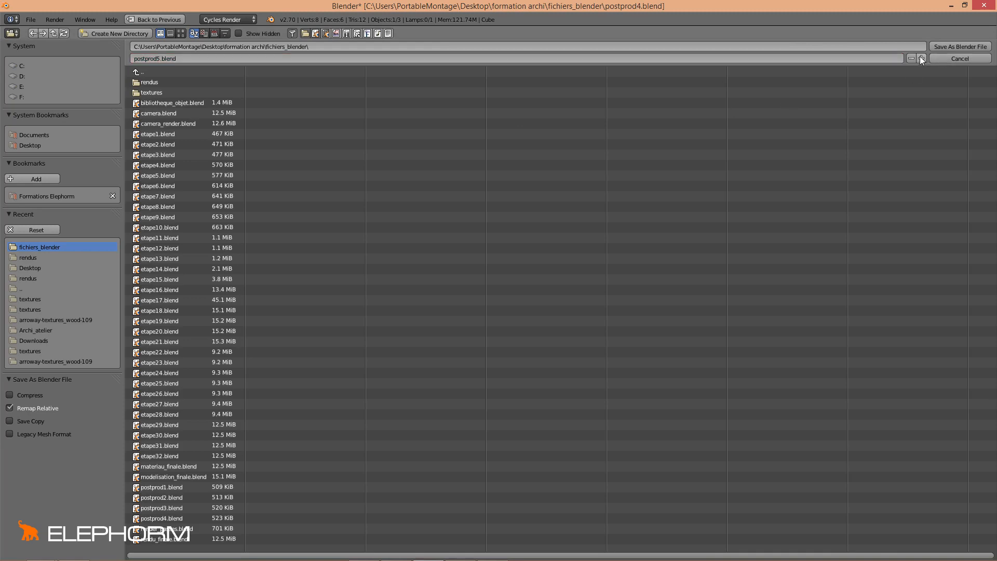
pyautogui.click(950, 46)
# Shift the Hue Saturation Value node that feeds Alpha Over slightly closer to the Alpha Over node.
pyautogui.moveTo(254, 335); pyautogui.dragTo(247, 326, button='middle')
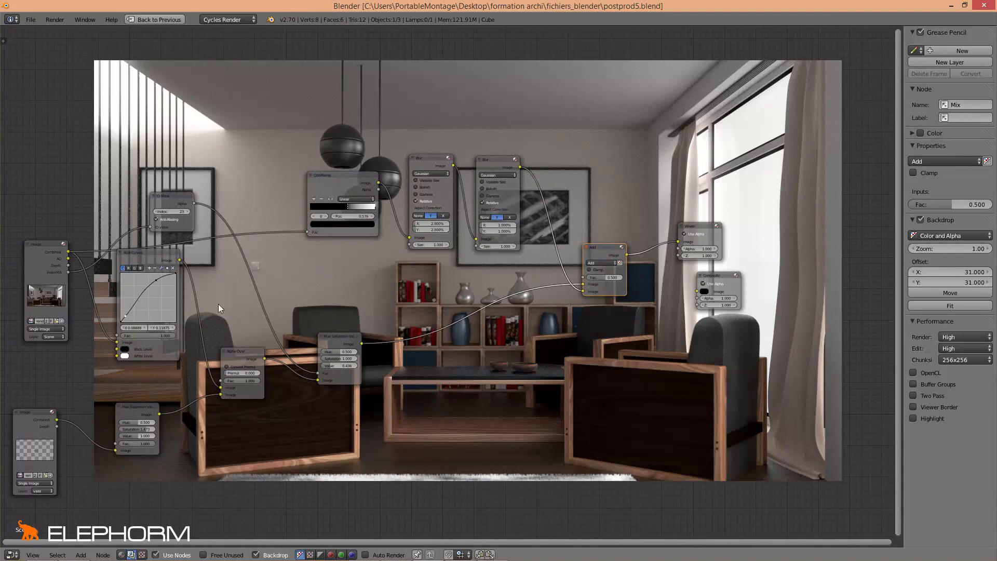
pyautogui.moveTo(141, 407); pyautogui.dragTo(149, 403)
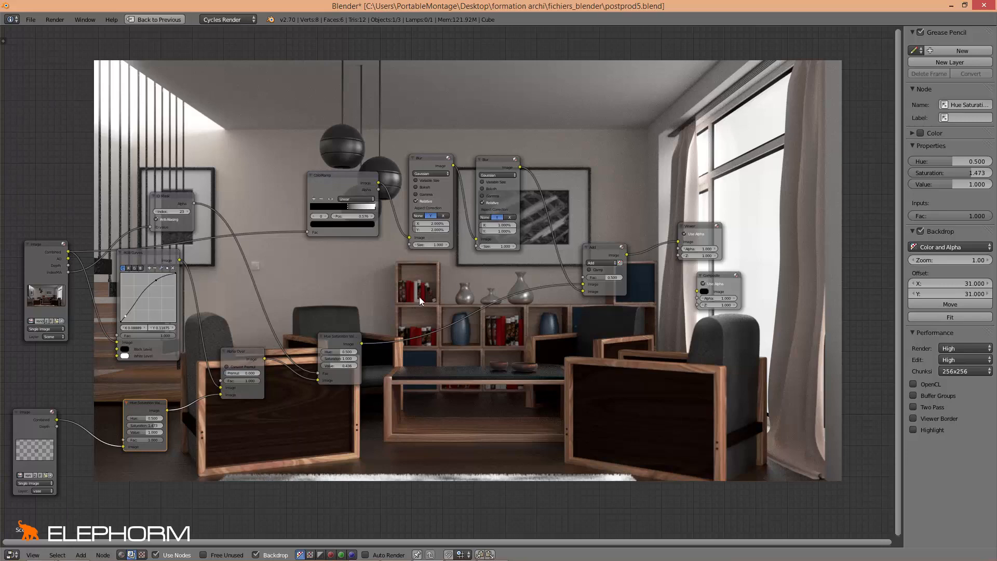
pyautogui.moveTo(314, 326)
pyautogui.mouseDown(button='middle')
pyautogui.moveTo(337, 315)
pyautogui.moveTo(300, 321)
pyautogui.mouseUp(button='middle')
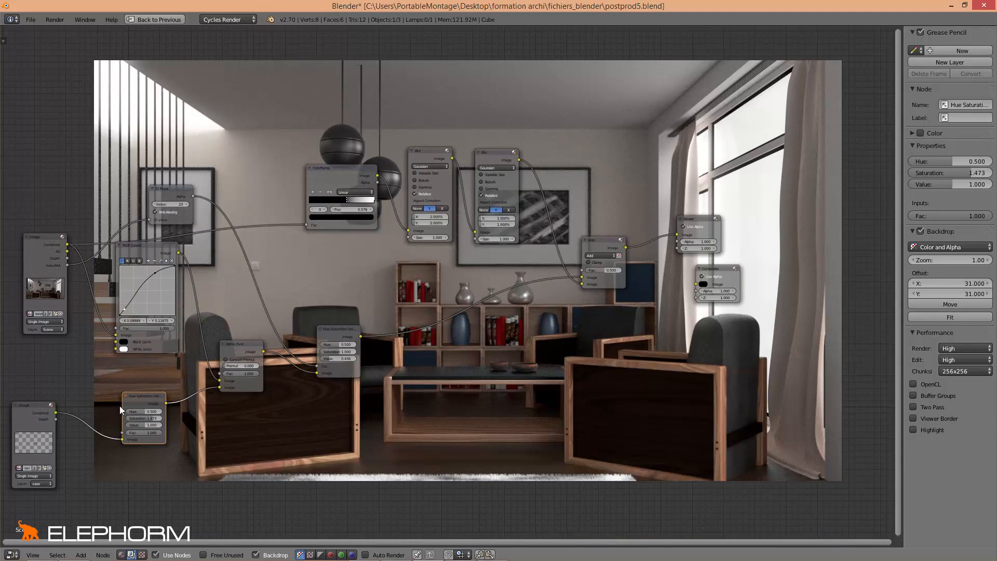
pyautogui.moveTo(494, 296); pyautogui.dragTo(487, 299, button='middle')
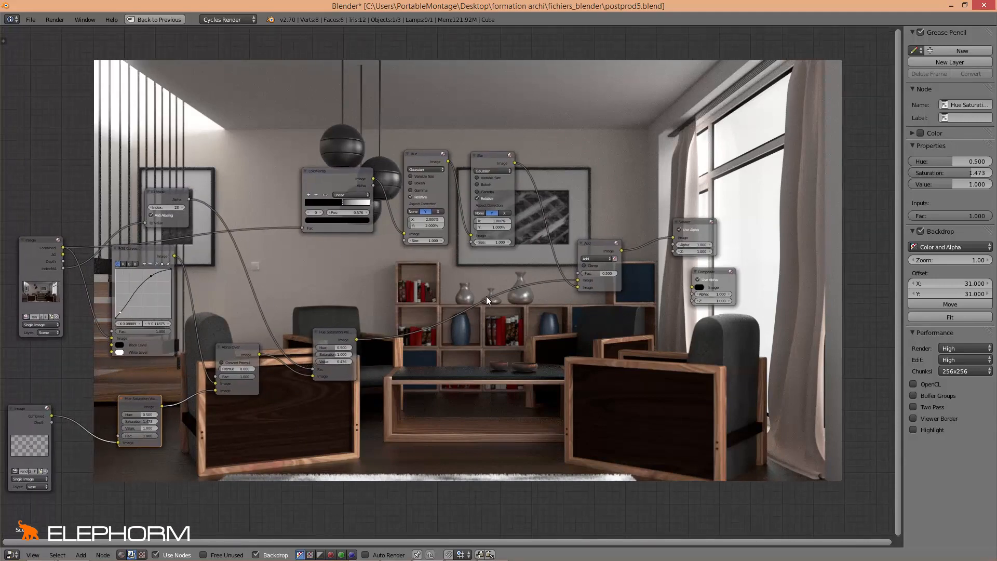